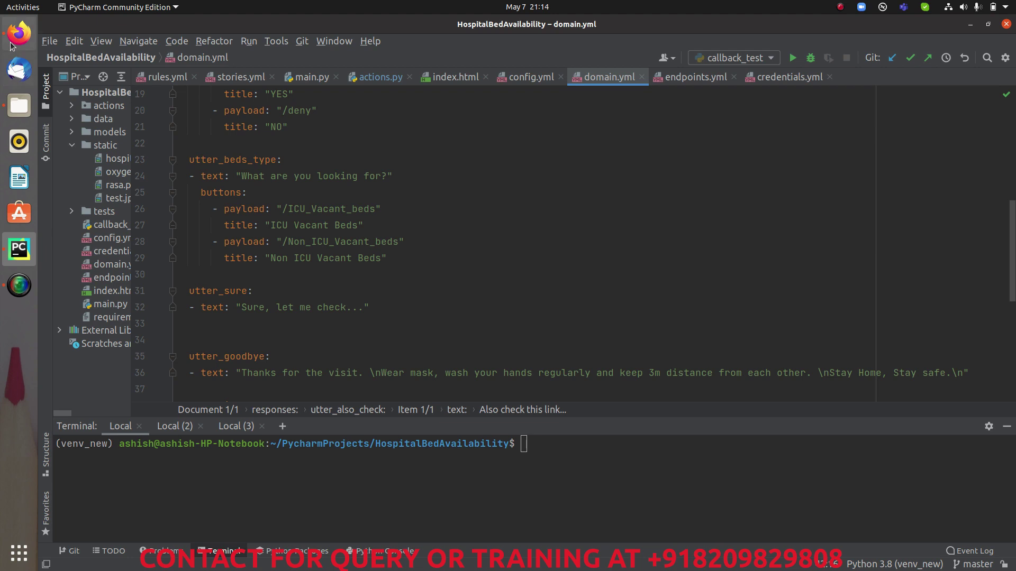
# - Switch to Firefox, open google.com and search for "azure account"
pyautogui.click(14, 42)
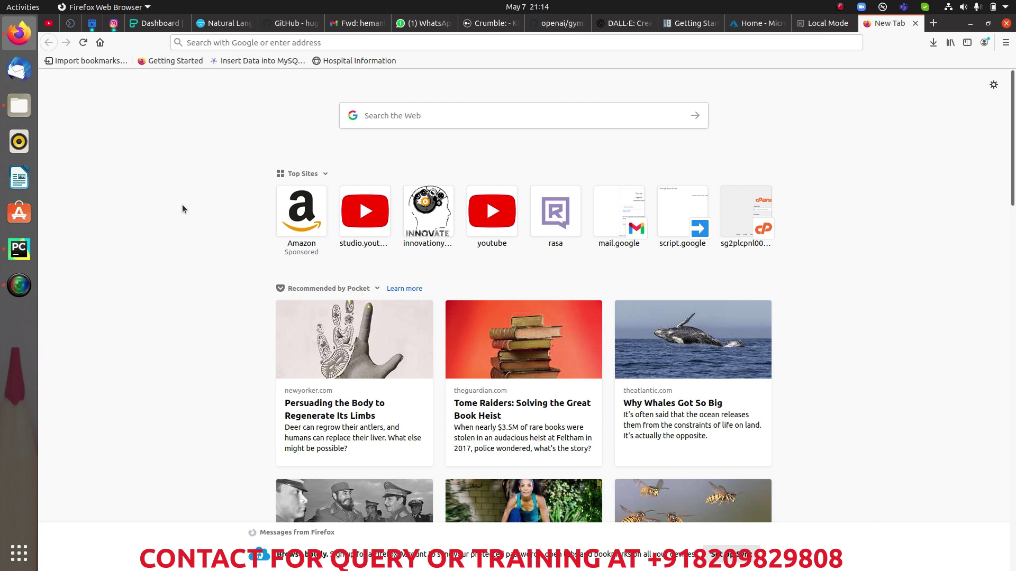
pyautogui.click(279, 42)
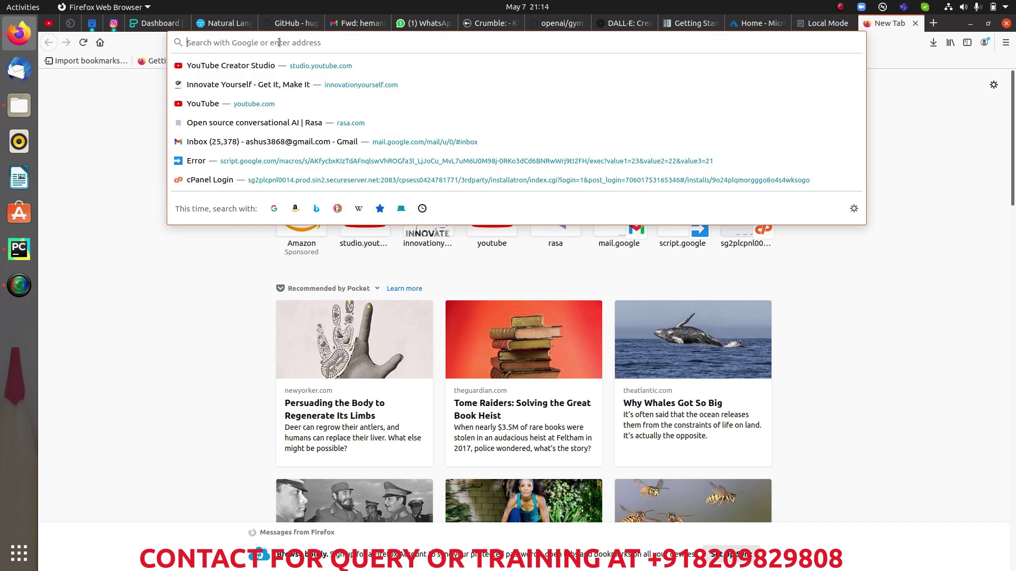
pyautogui.write('g')
pyautogui.press('Return')
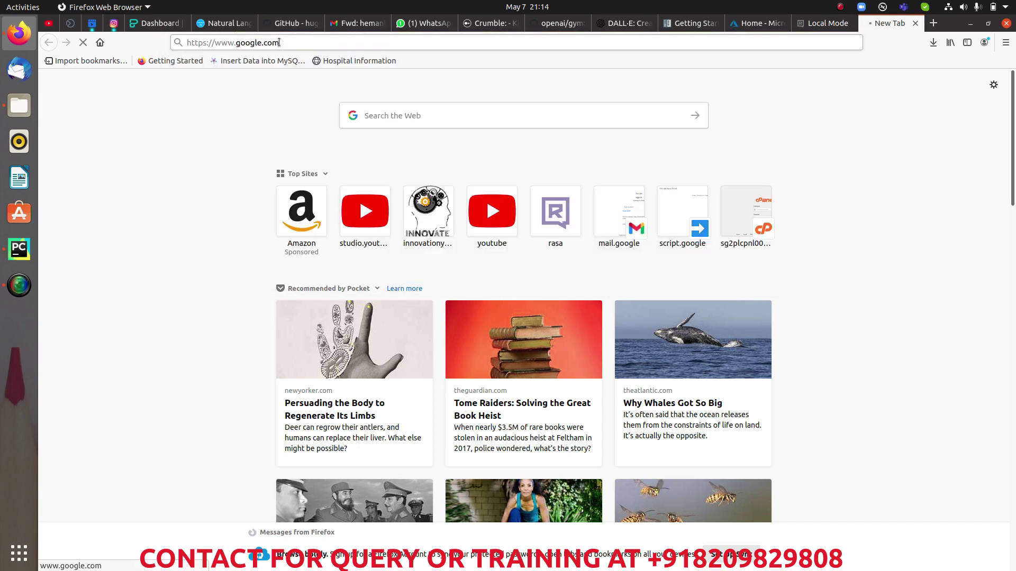
pyautogui.write('azure a')
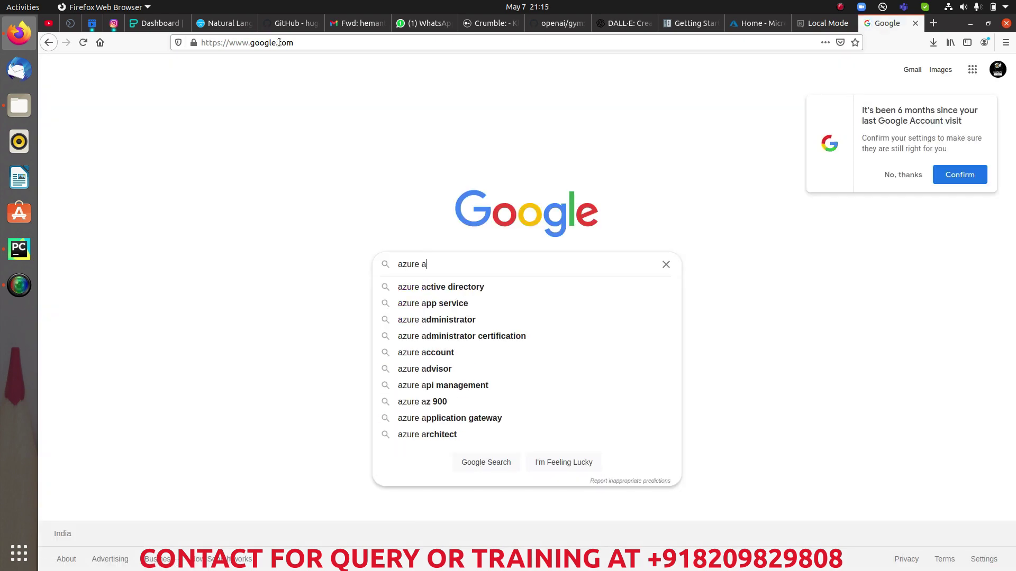
pyautogui.write('ccount')
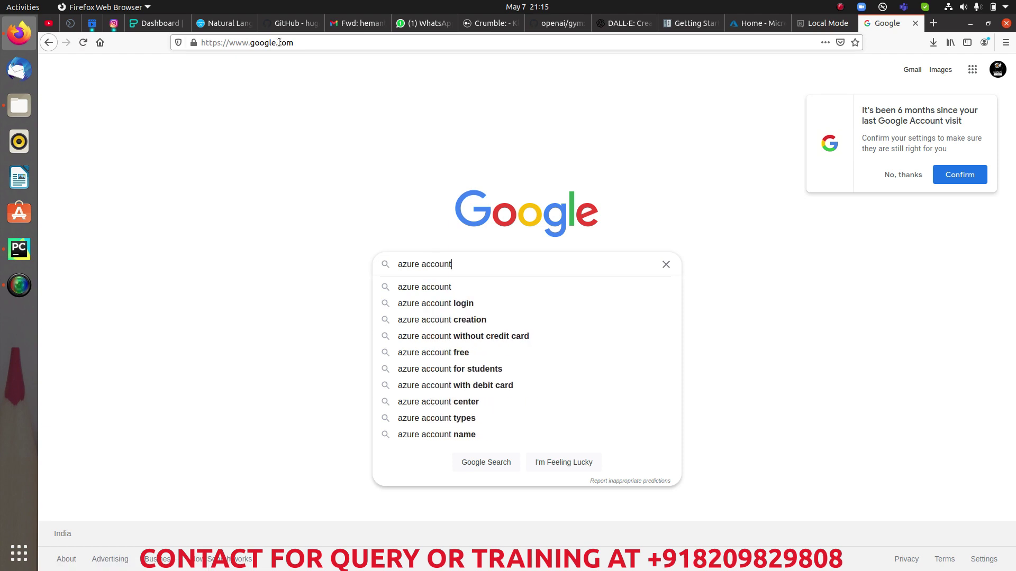
pyautogui.press('Return')
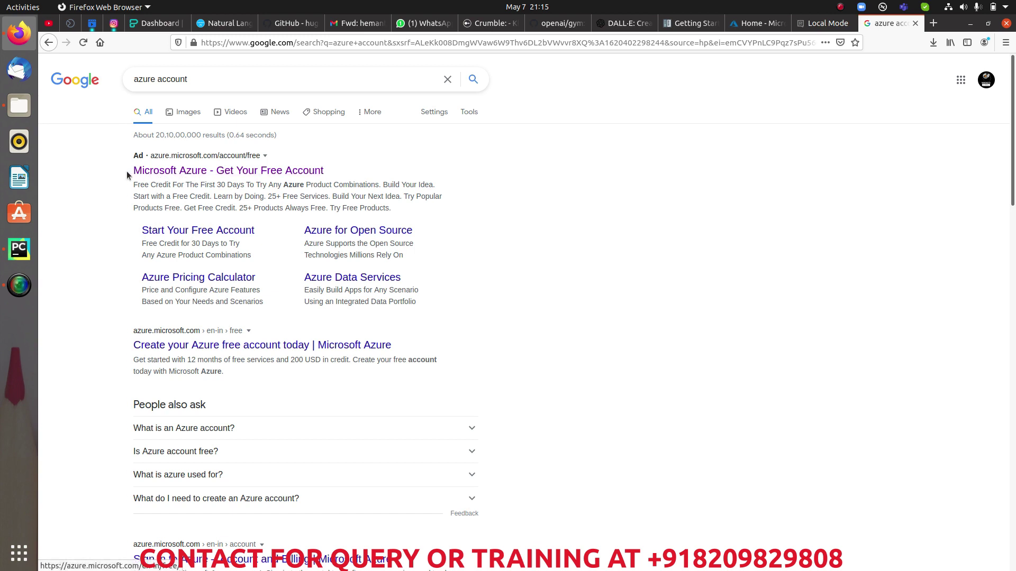
# - Open the Microsoft Azure free account offer from the search results and start the free sign-up
pyautogui.click(213, 171)
pyautogui.click(301, 173)
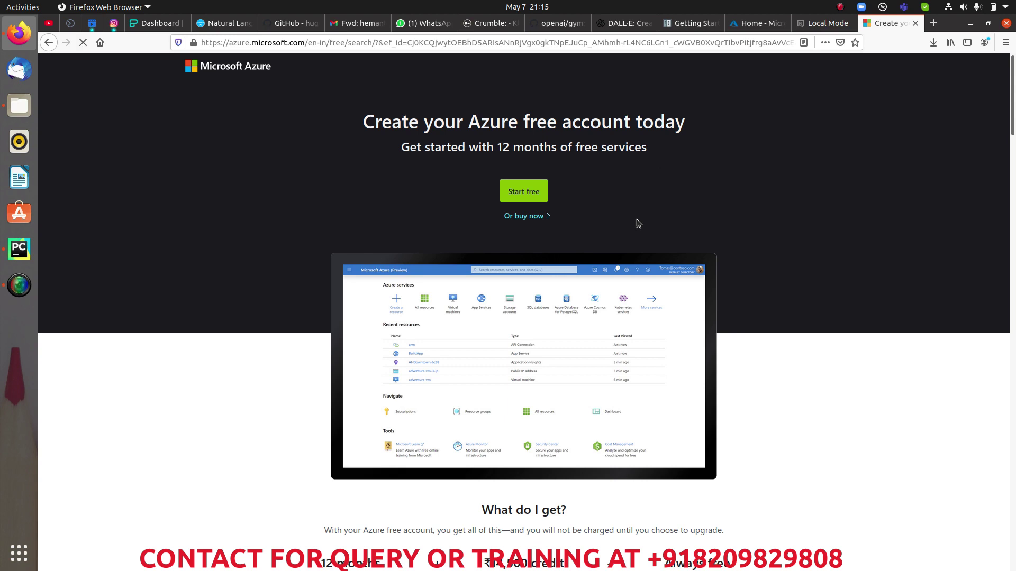
pyautogui.scroll(-5, 627, 268)
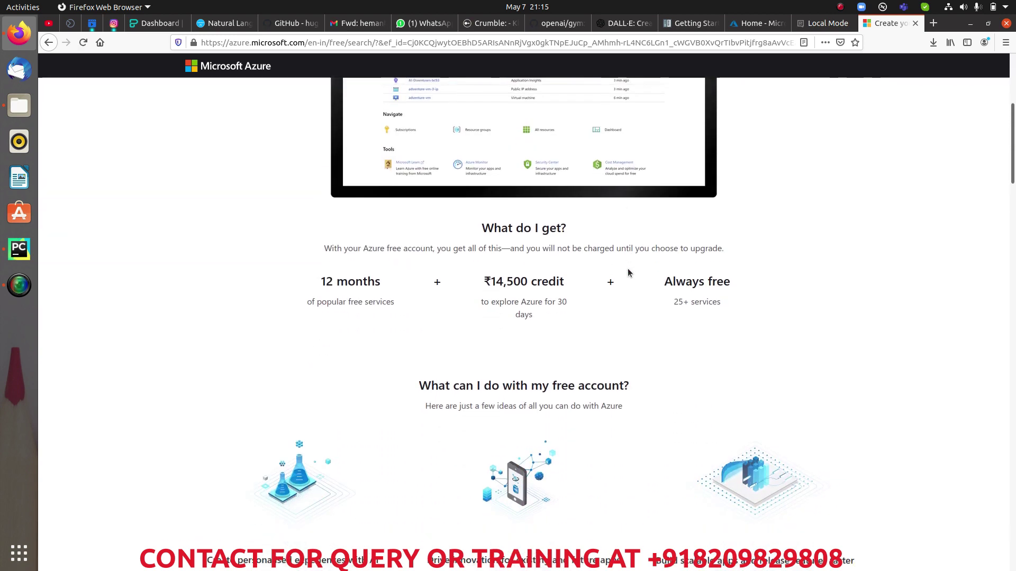
pyautogui.scroll(5, 627, 269)
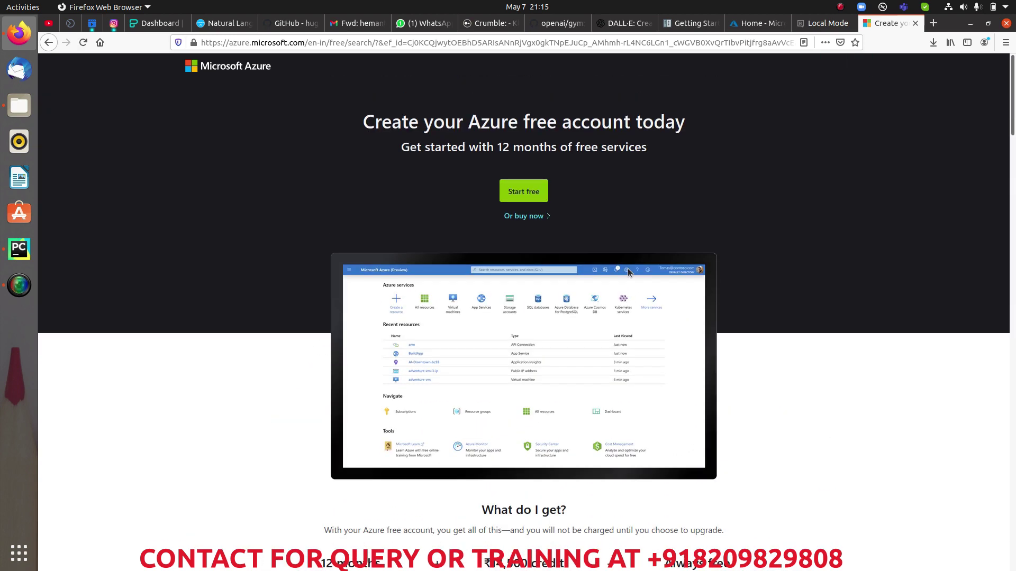
pyautogui.click(537, 196)
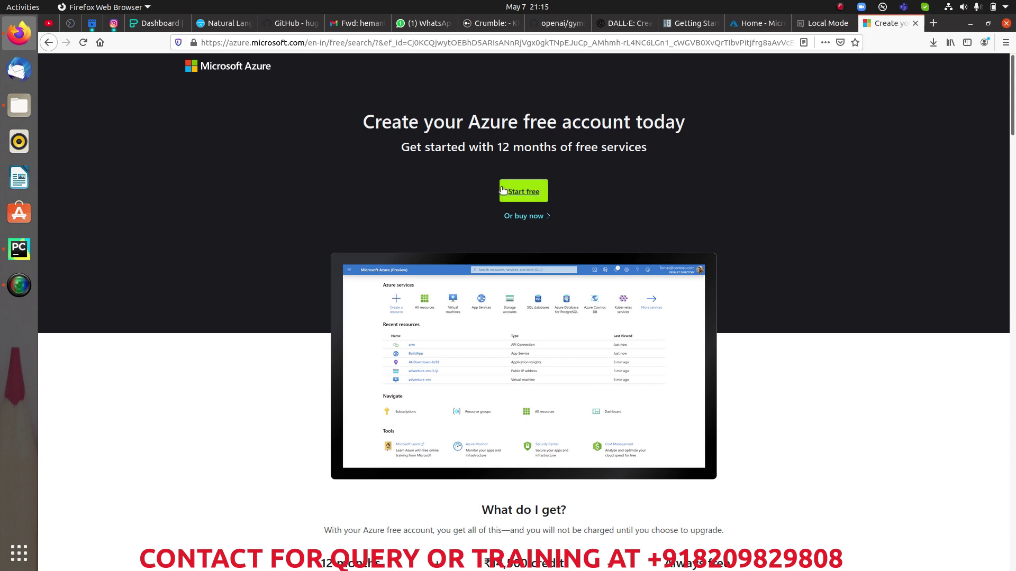
pyautogui.click(518, 193)
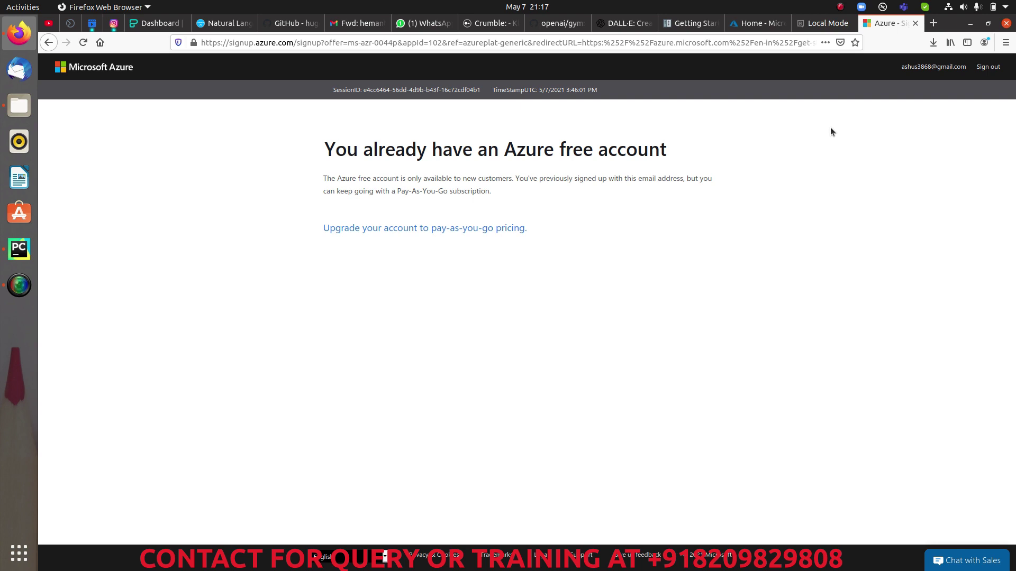
# - Close the Azure sign-up page and open the Virtual machines service in the already open Azure portal
pyautogui.click(916, 24)
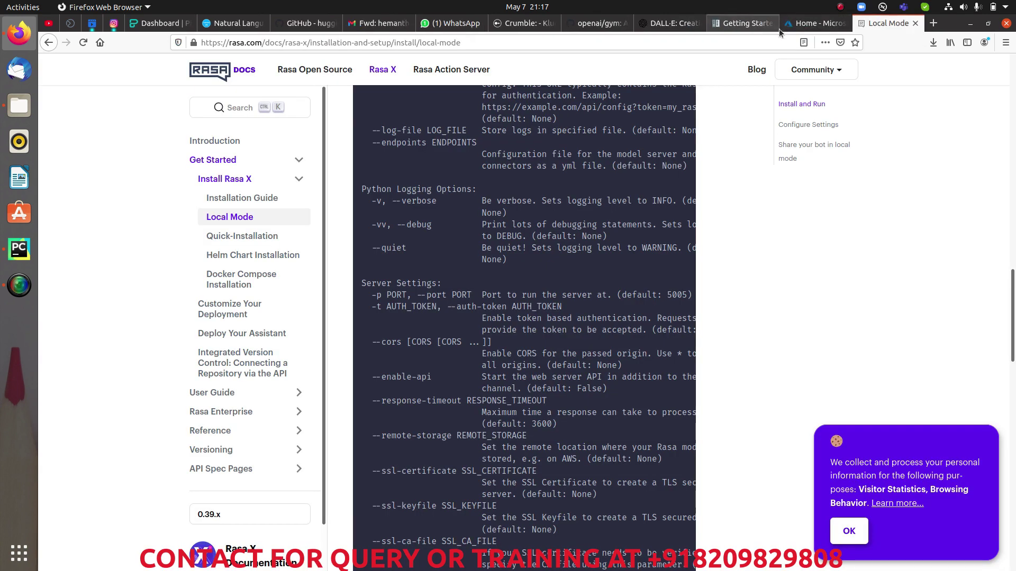
pyautogui.click(813, 23)
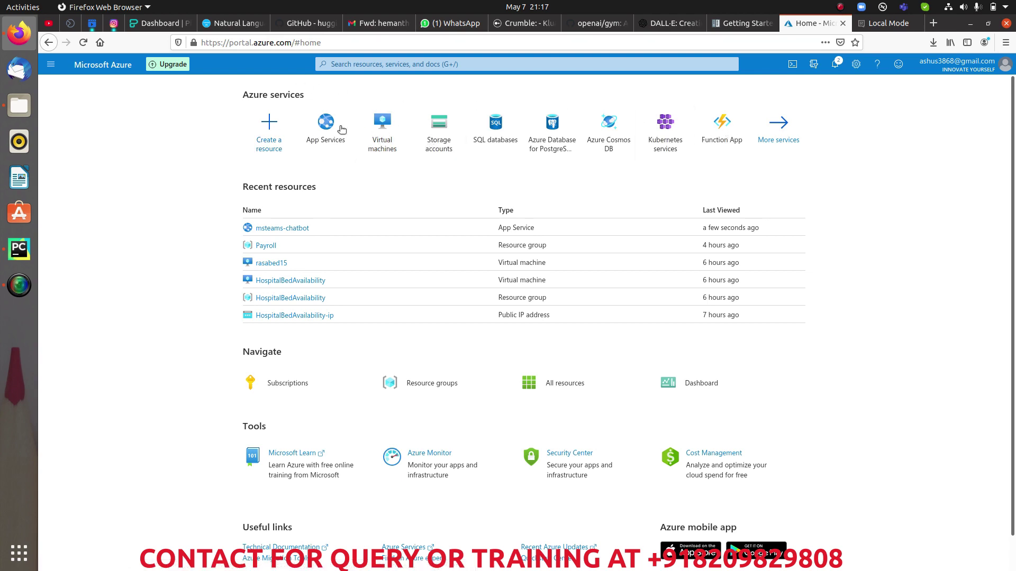
pyautogui.click(383, 63)
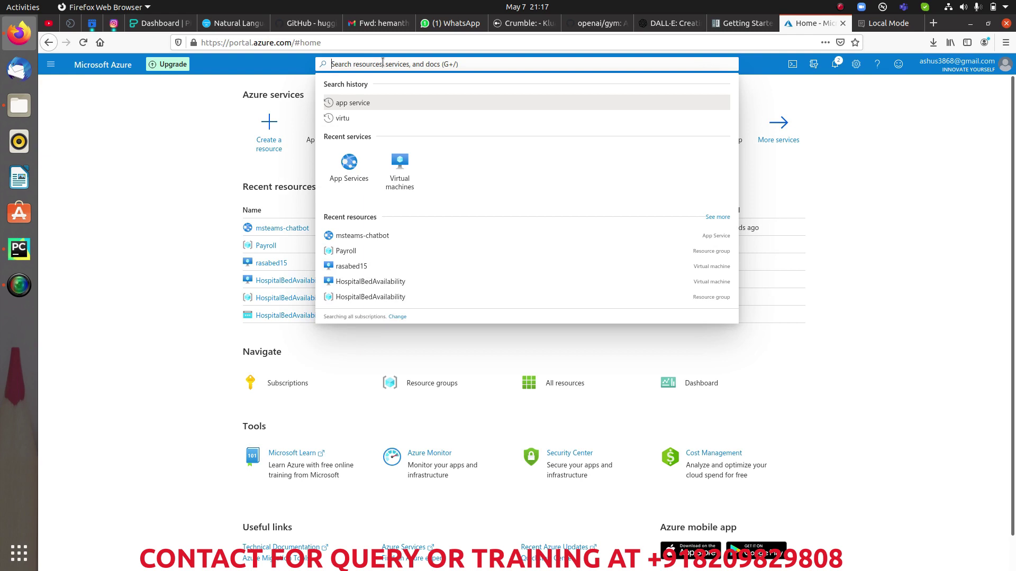
pyautogui.write('virtu')
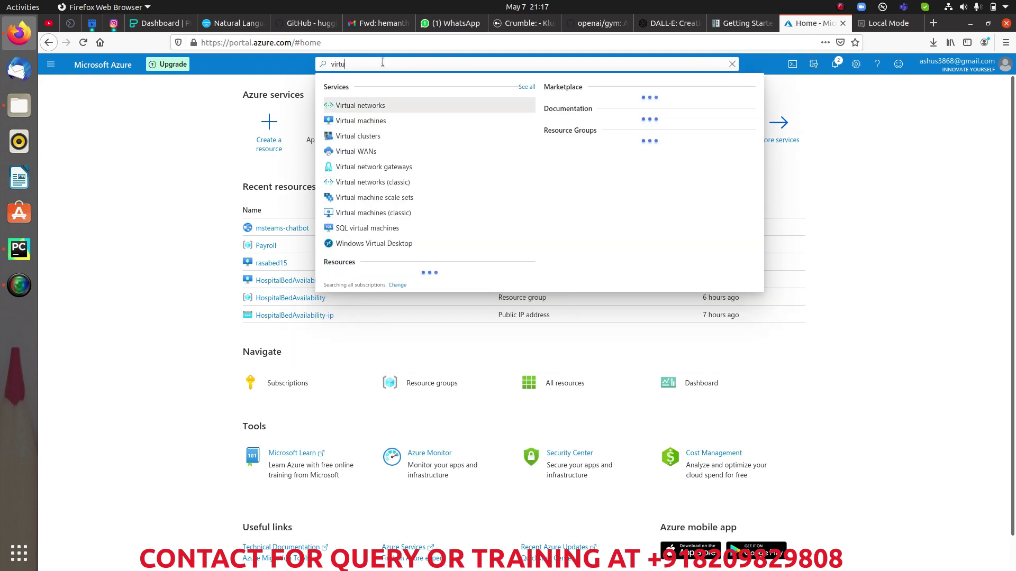
pyautogui.write('al machin')
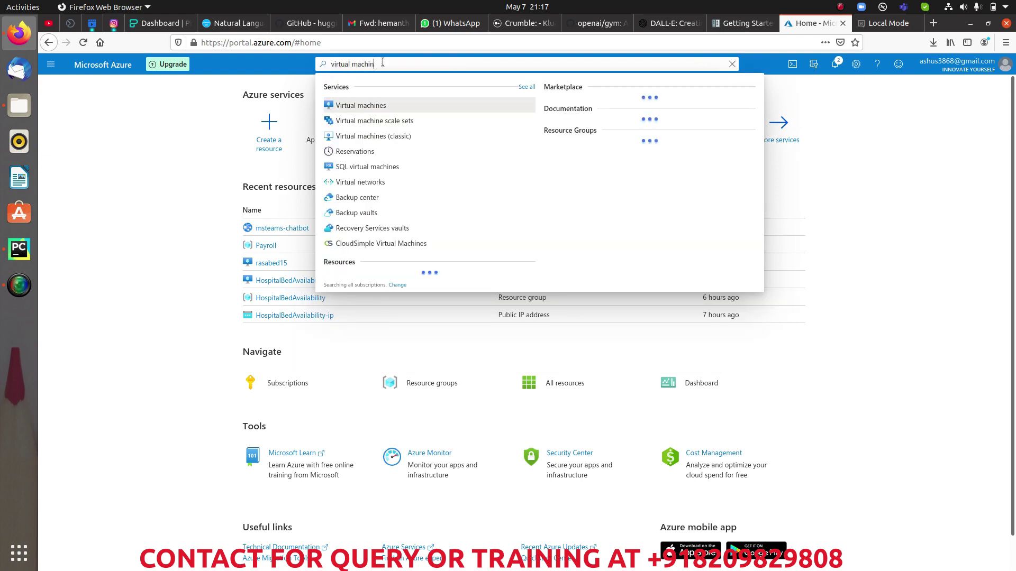
pyautogui.click(359, 108)
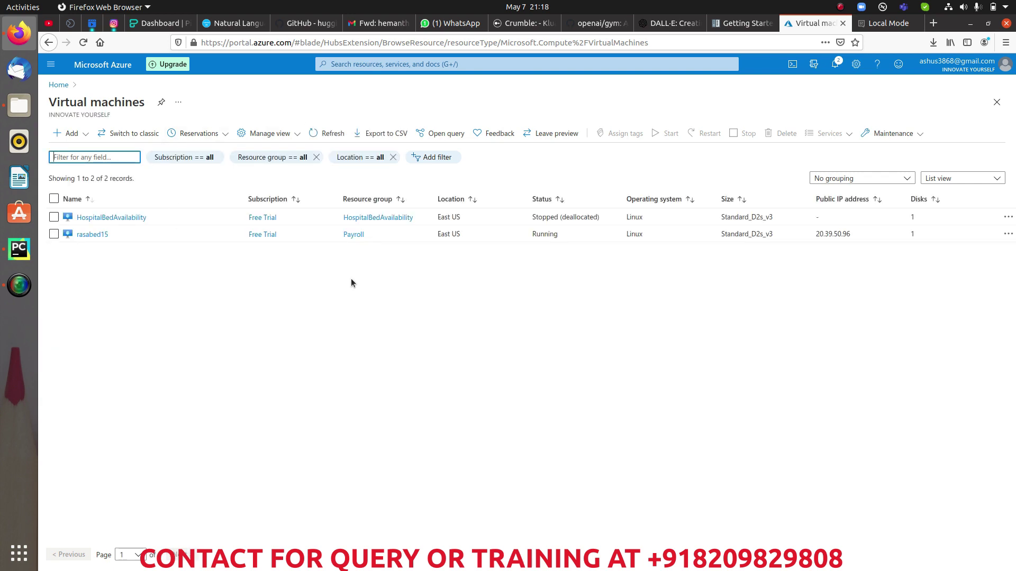
# - Start creating a new virtual machine and keep Free Trial as its subscription
pyautogui.click(60, 137)
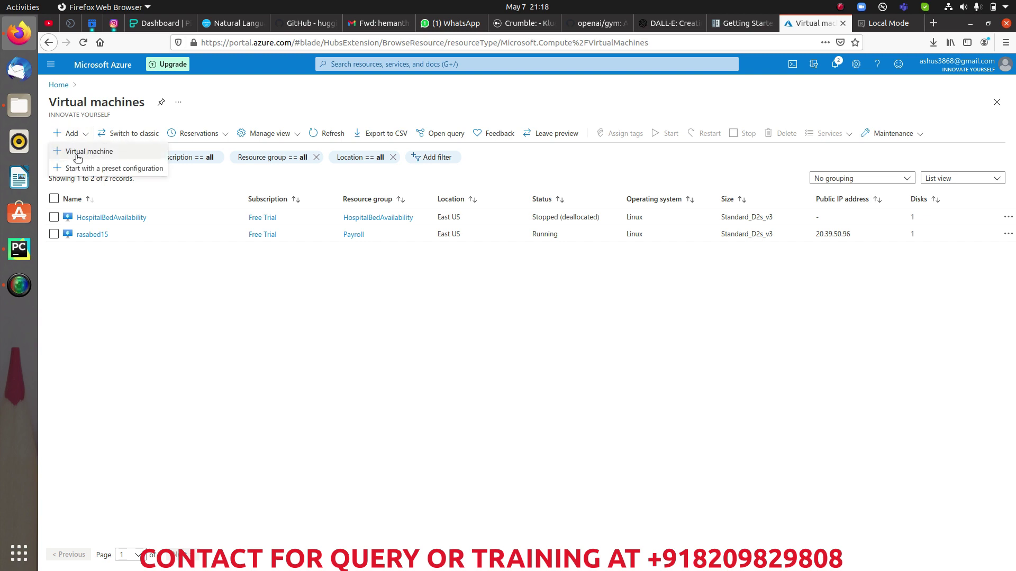
pyautogui.click(95, 153)
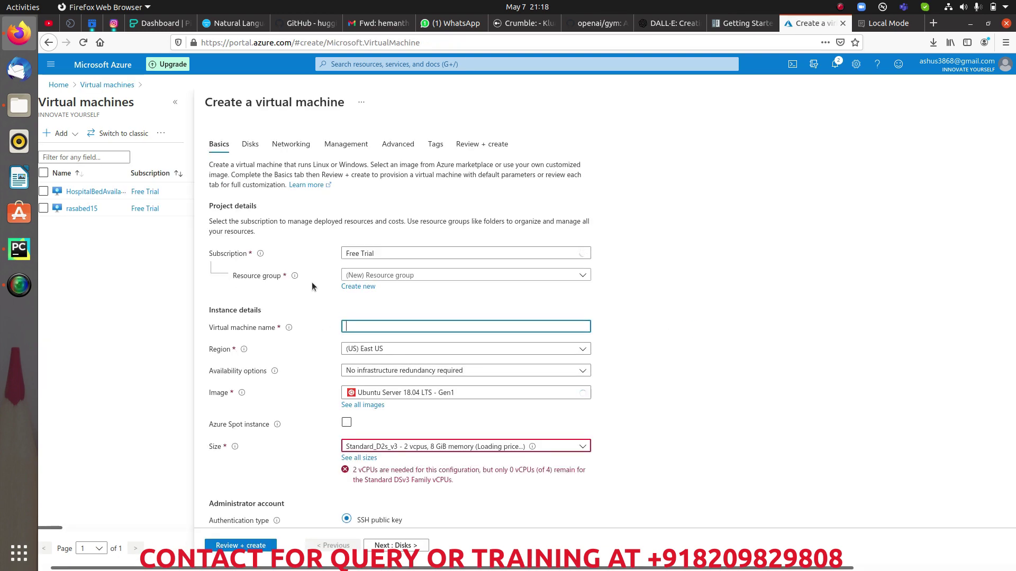
pyautogui.scroll(-5, 313, 317)
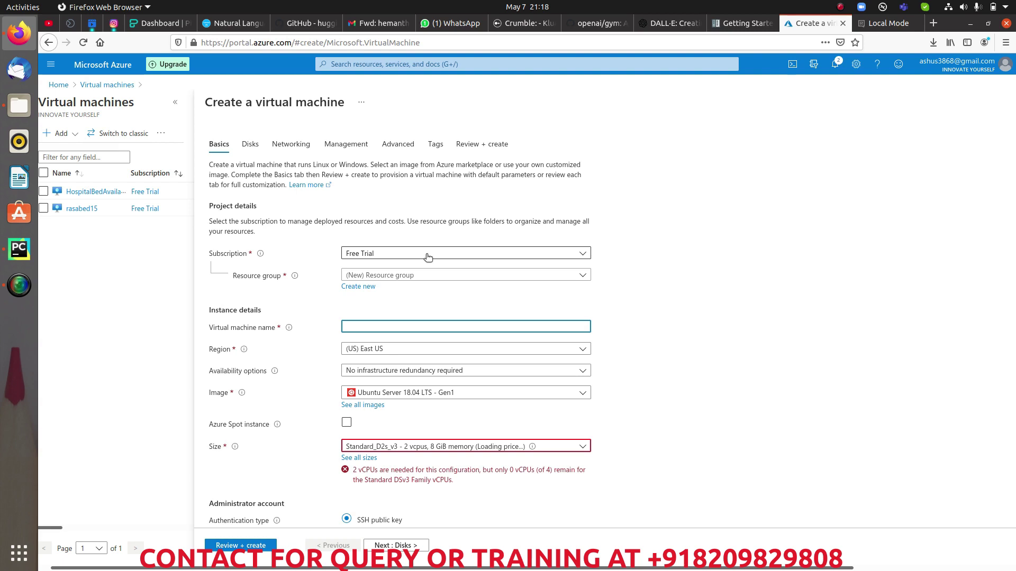
pyautogui.click(378, 254)
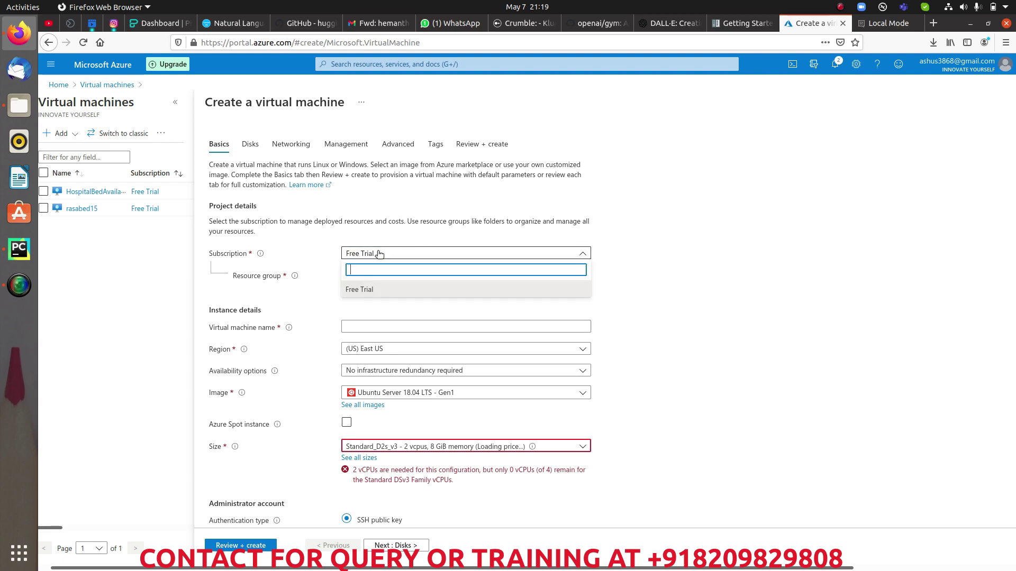
pyautogui.click(378, 255)
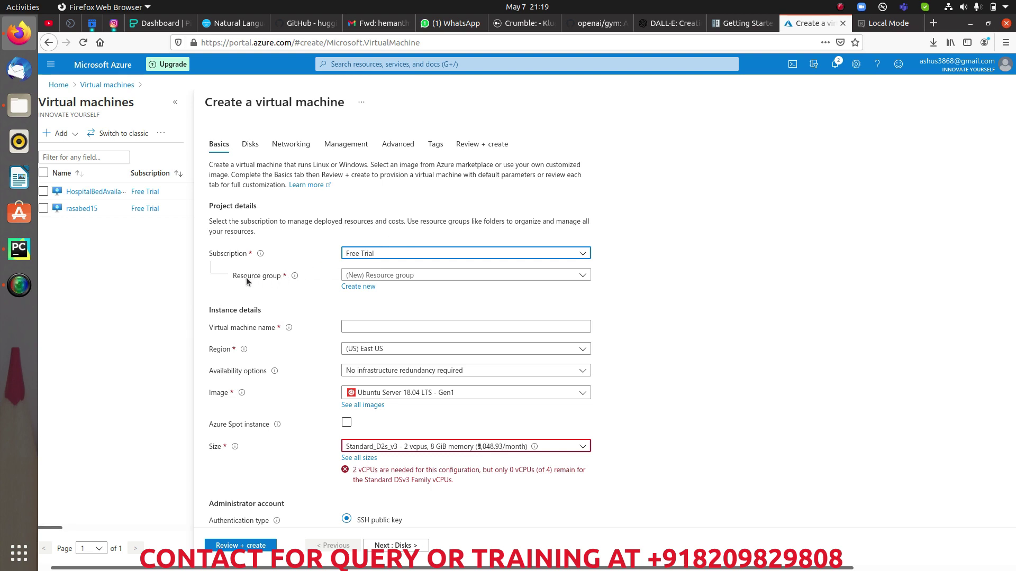
# - Create a new resource group named InnovateYourself for the virtual machine
pyautogui.click(391, 275)
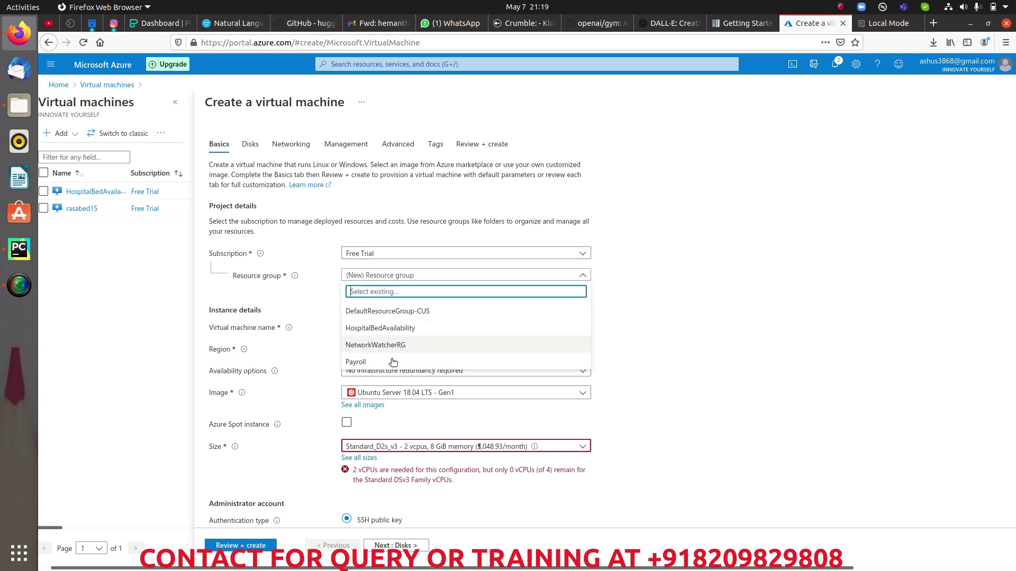
pyautogui.click(393, 274)
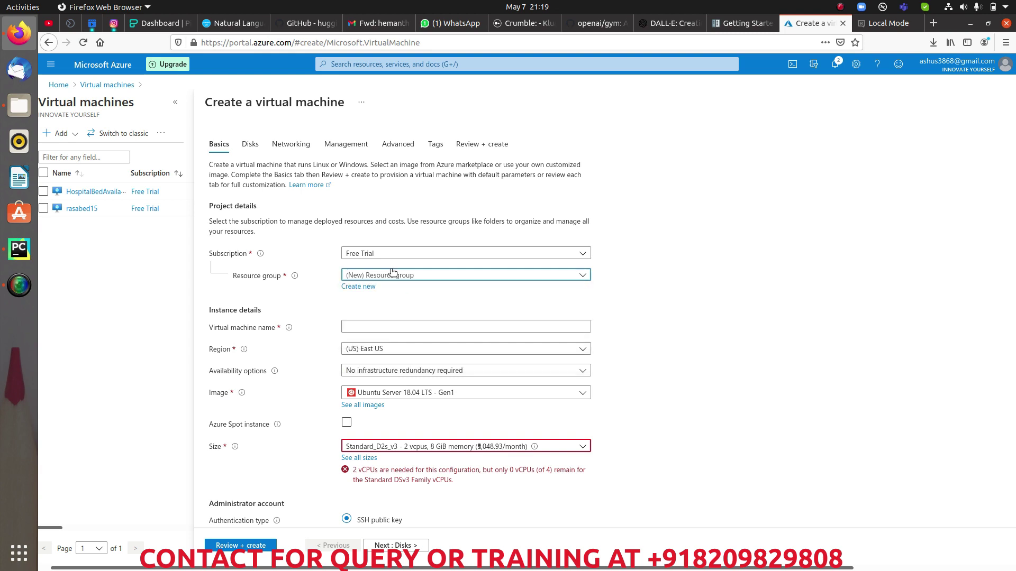
pyautogui.click(358, 287)
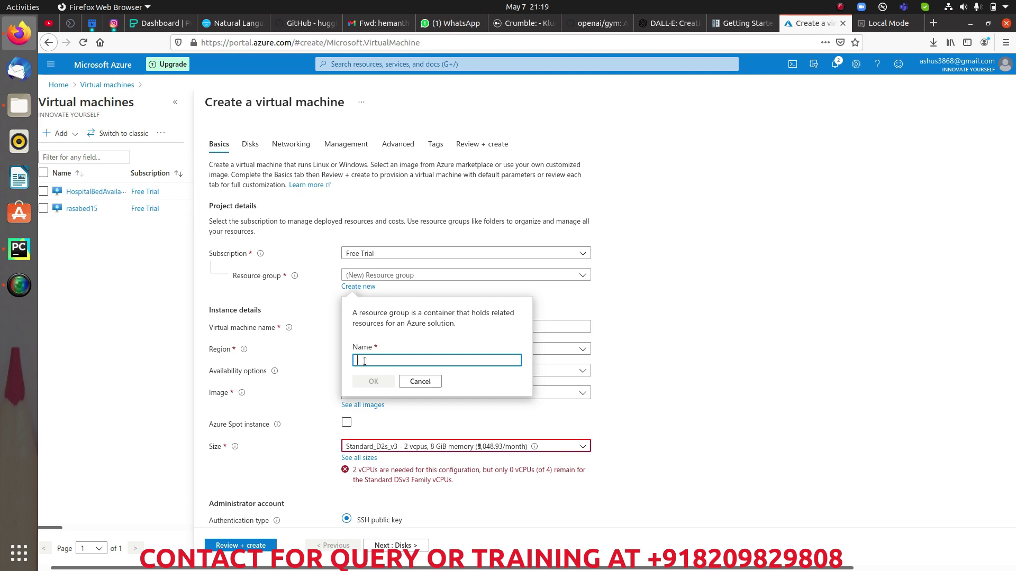
pyautogui.write('InnovateYourself')
pyautogui.click(369, 387)
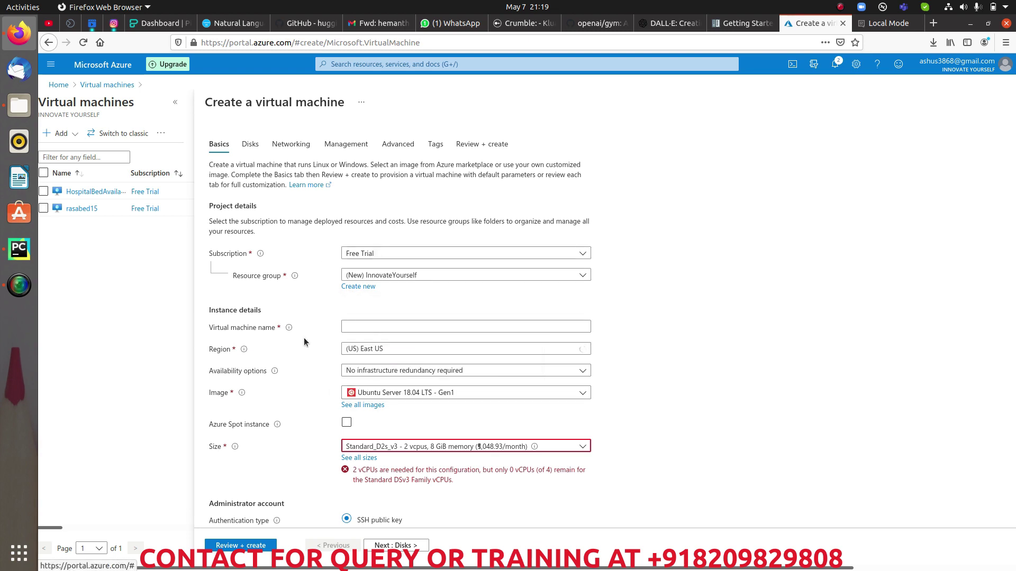
# - Name the virtual machine iy-app and keep (US) East US as its region
pyautogui.click(375, 324)
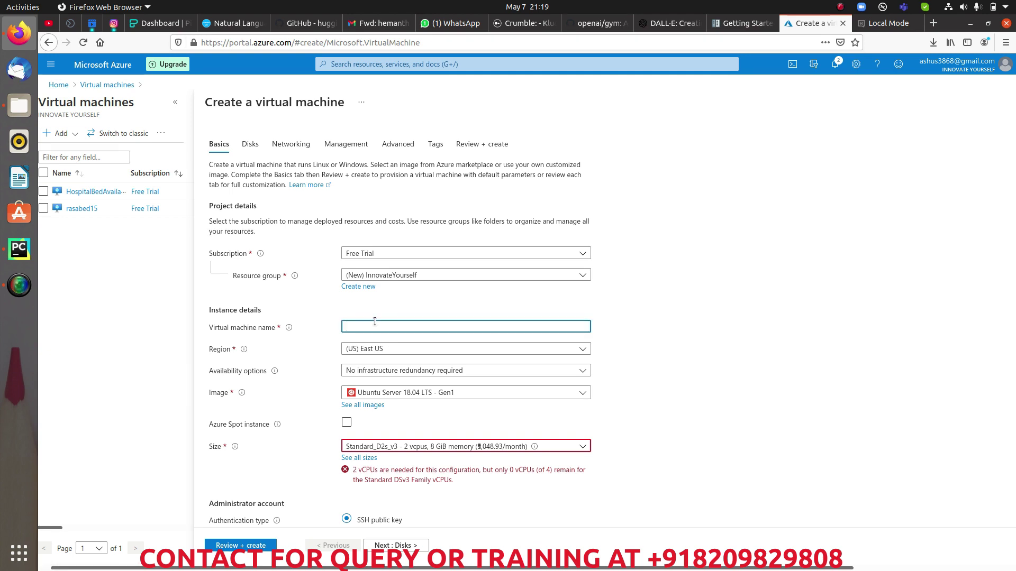
pyautogui.write('iy-app')
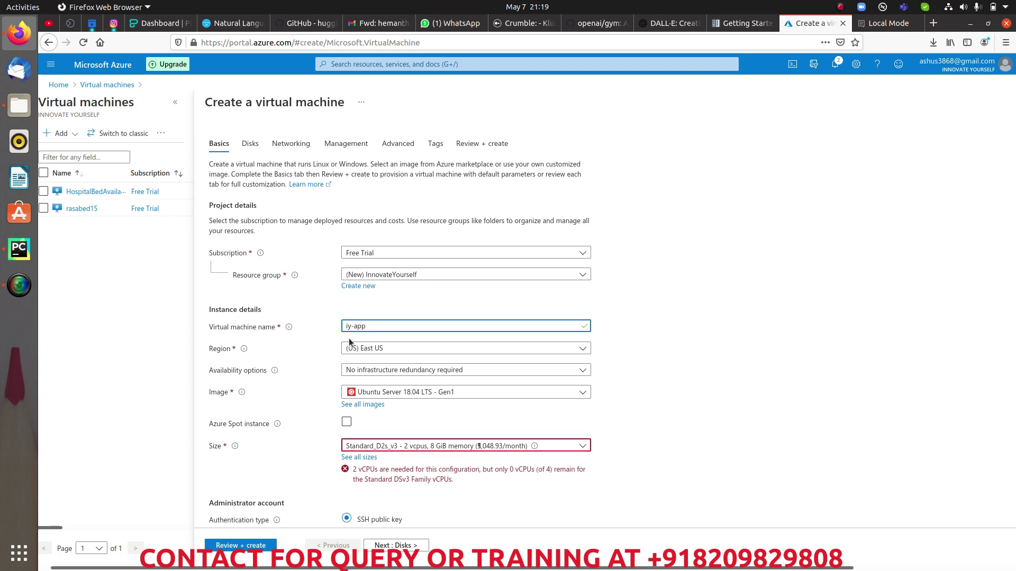
pyautogui.scroll(-3, 348, 338)
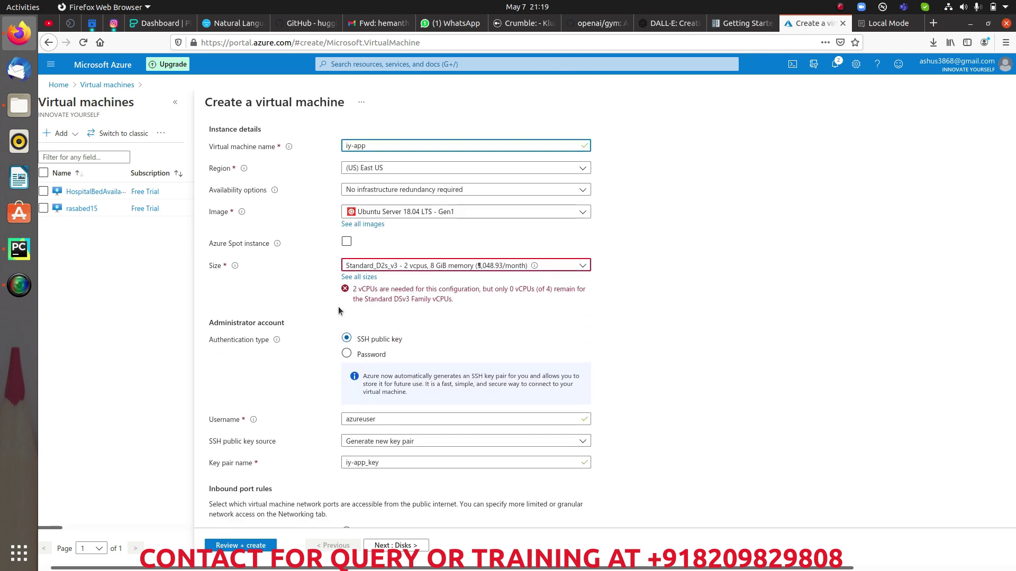
pyautogui.click(376, 169)
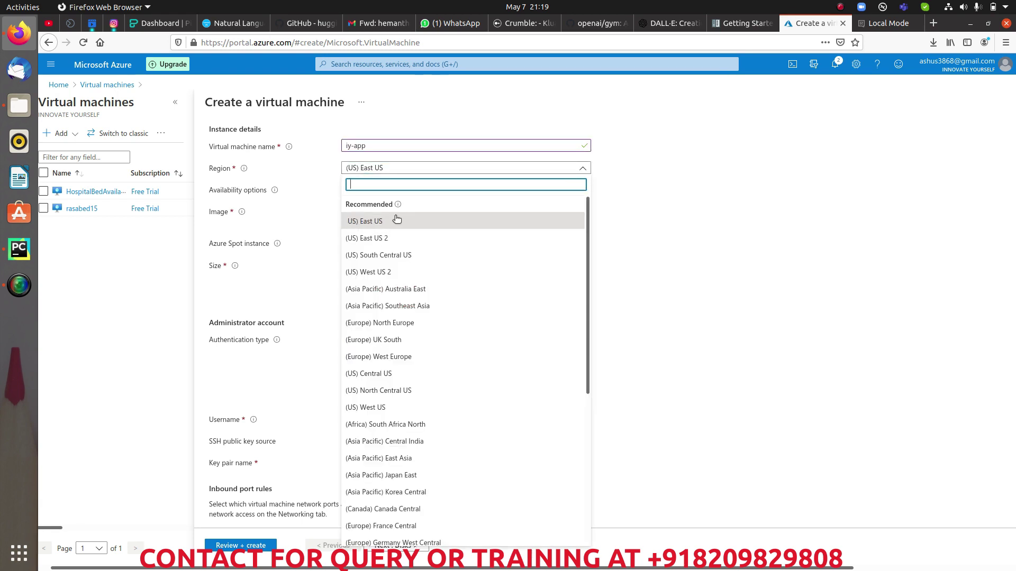
pyautogui.click(400, 169)
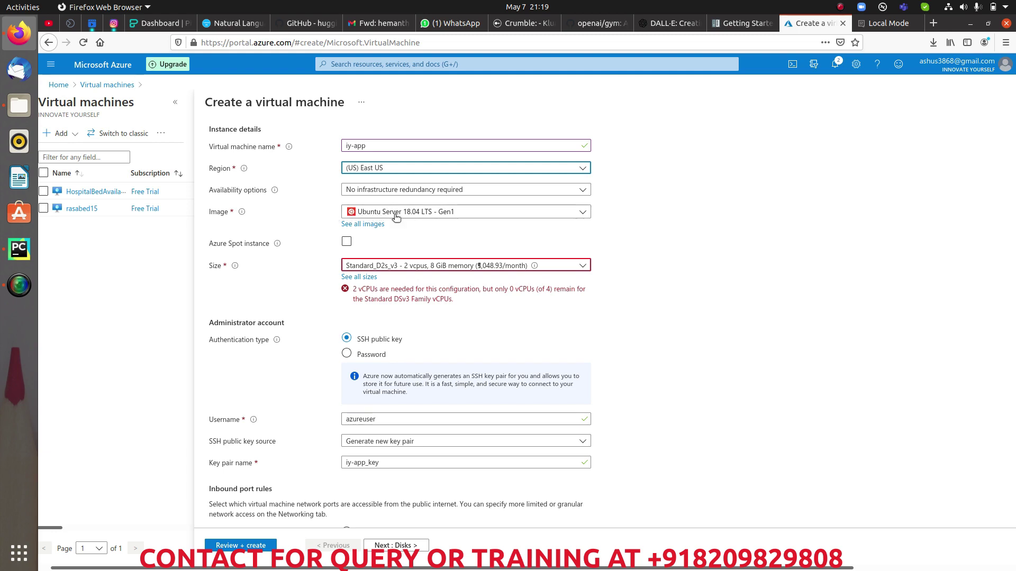
# - Keep the Ubuntu Server 18.04 LTS - Gen1 image and open the full list of VM sizes
pyautogui.click(358, 213)
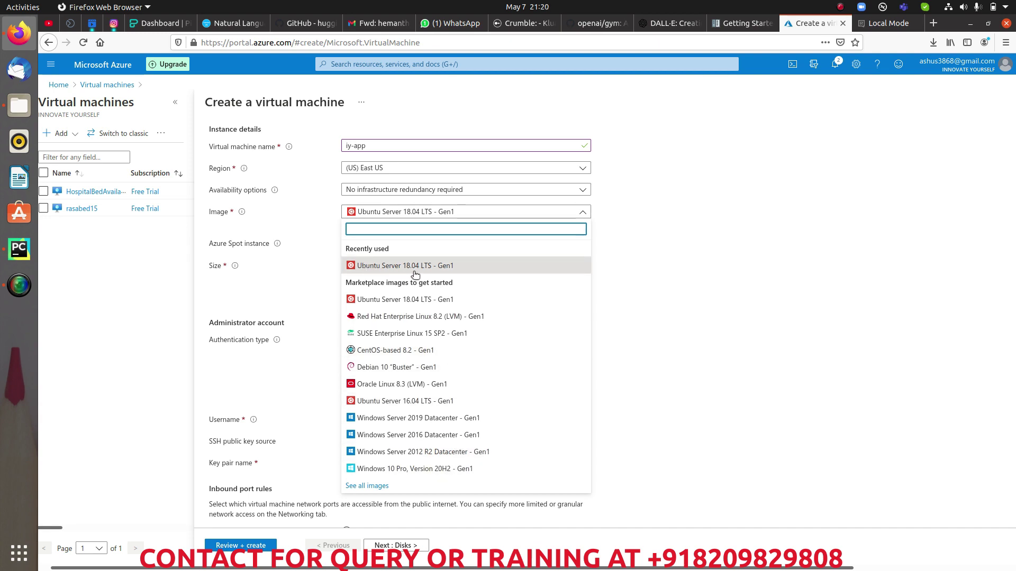
pyautogui.click(442, 213)
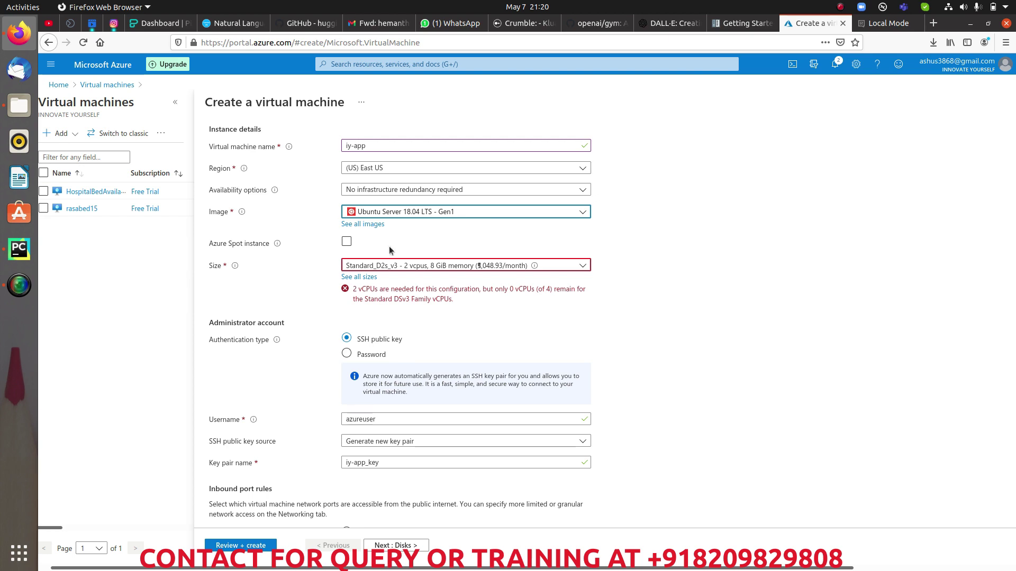
pyautogui.moveTo(234, 265)
pyautogui.click(495, 270)
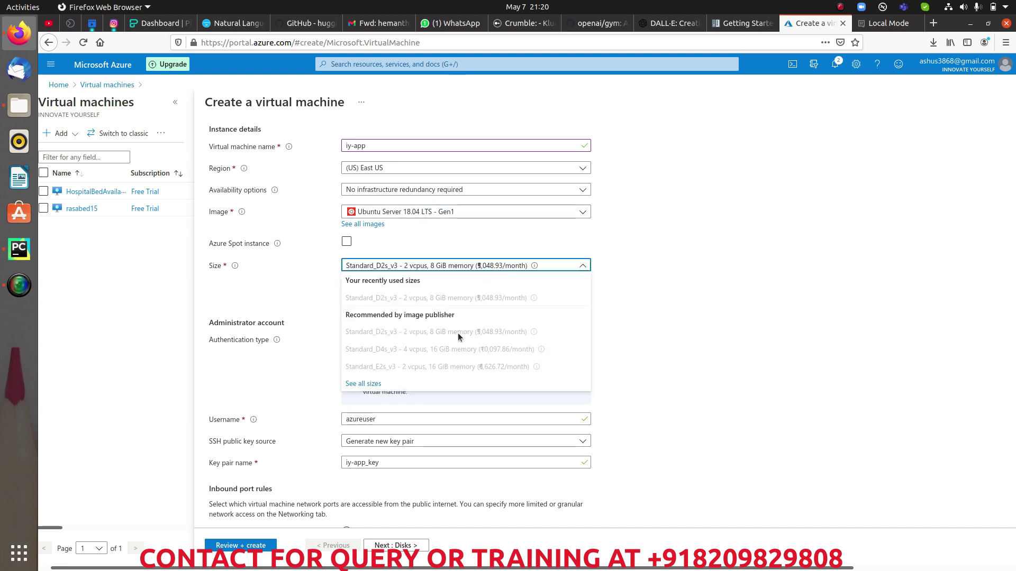
pyautogui.click(363, 385)
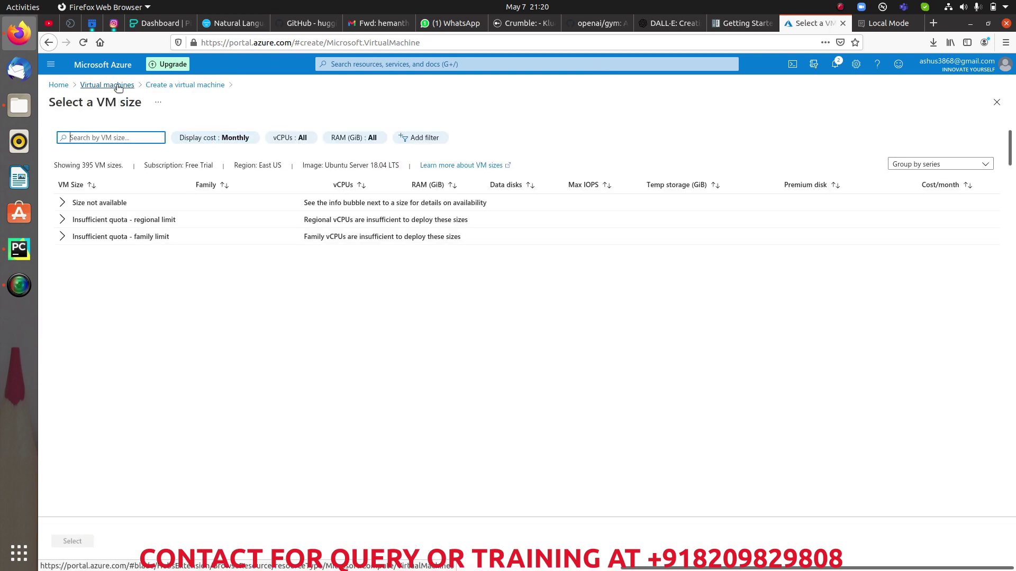
# - Return from the VM size list to the virtual machine's basic settings
pyautogui.click(160, 83)
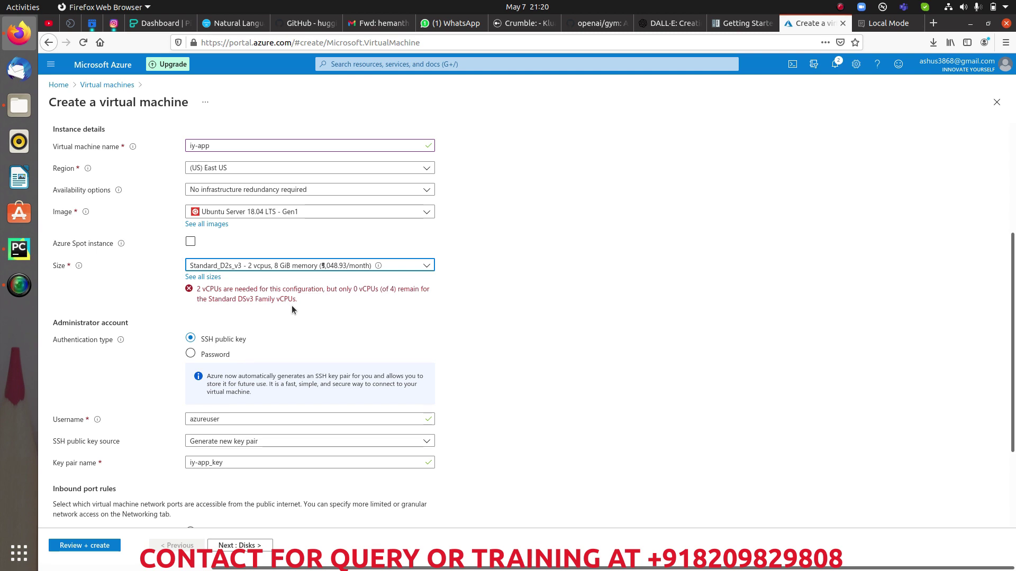
pyautogui.scroll(3, 292, 309)
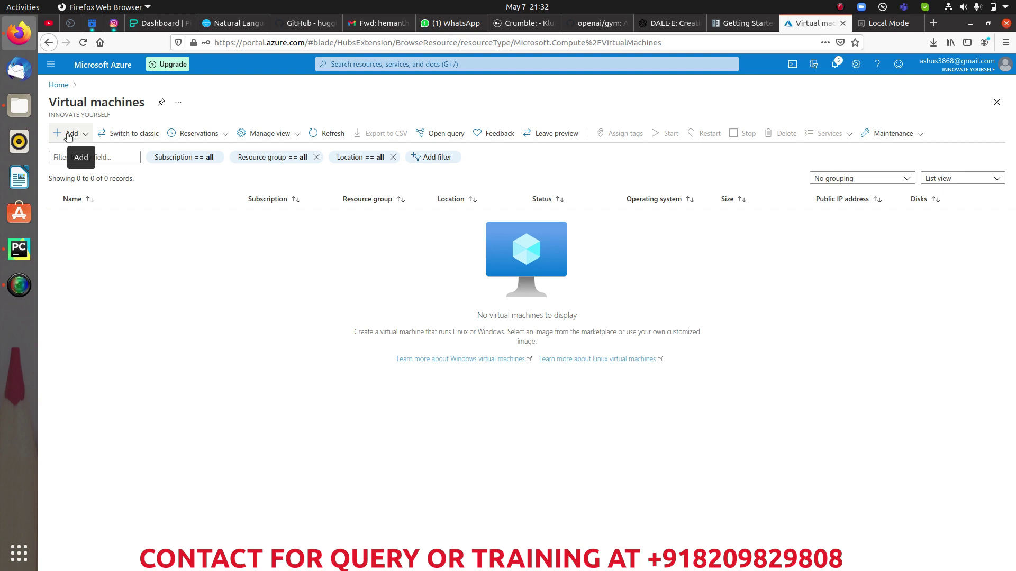
# - Start a new virtual machine and create a resource group named InnovateYourself for it
pyautogui.click(68, 135)
pyautogui.click(79, 156)
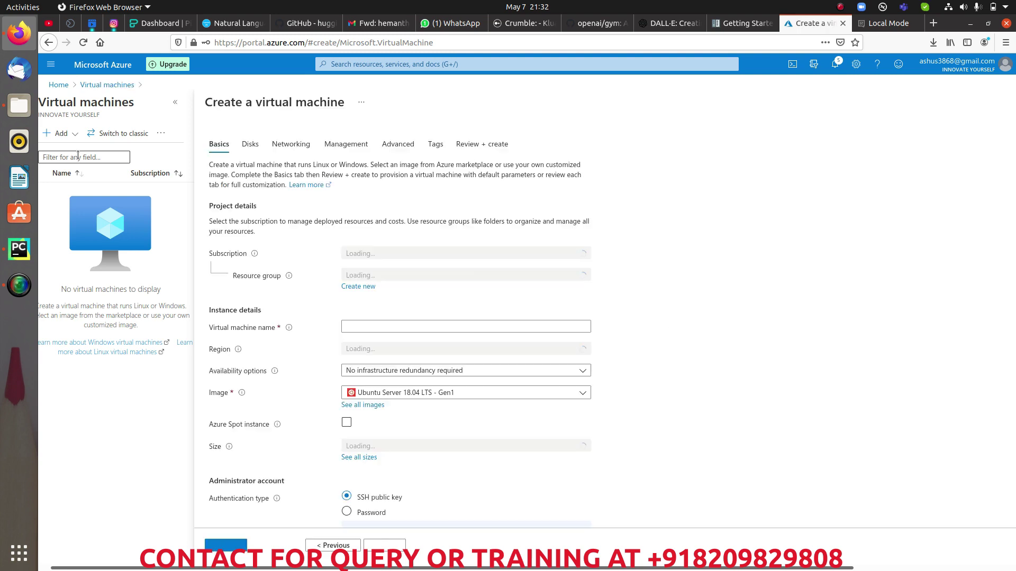
pyautogui.click(359, 288)
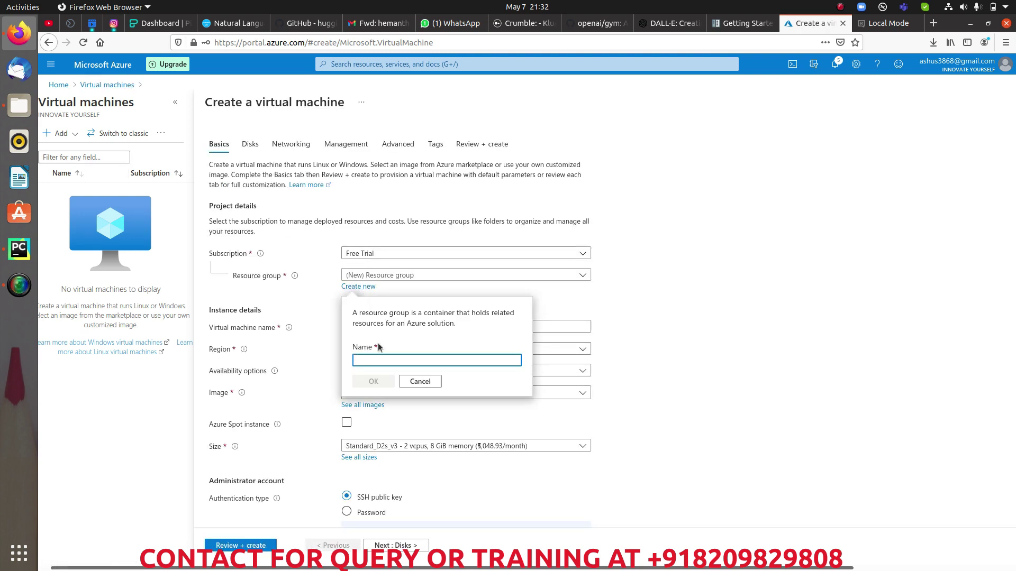
pyautogui.write('l')
pyautogui.write('nnovate')
pyautogui.write('Your')
pyautogui.click(374, 380)
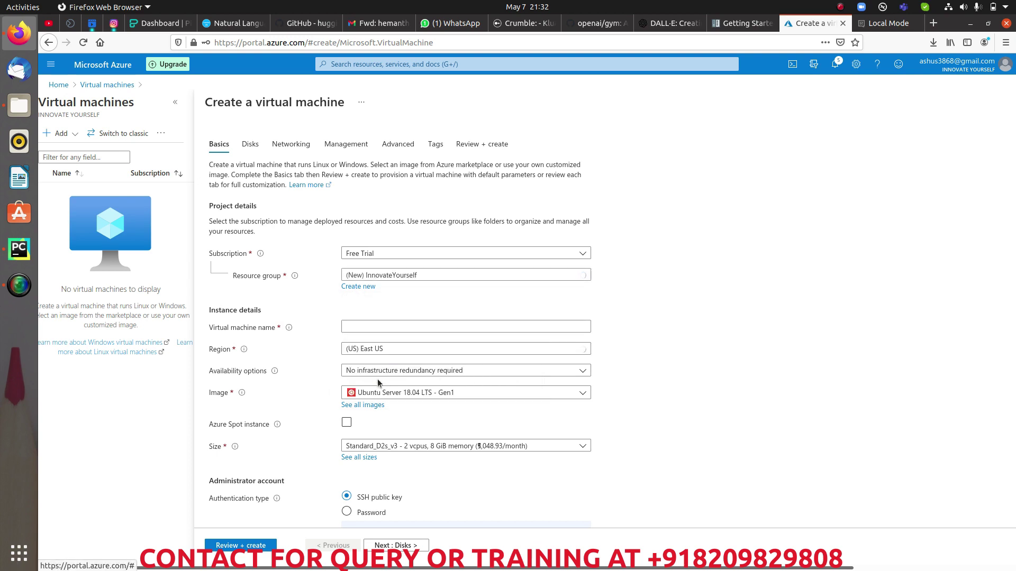
# - Name the virtual machine iy-app and choose the Standard_D2s_v3 size with 2 vCPUs and 8 GiB memory
pyautogui.click(359, 327)
pyautogui.write('i')
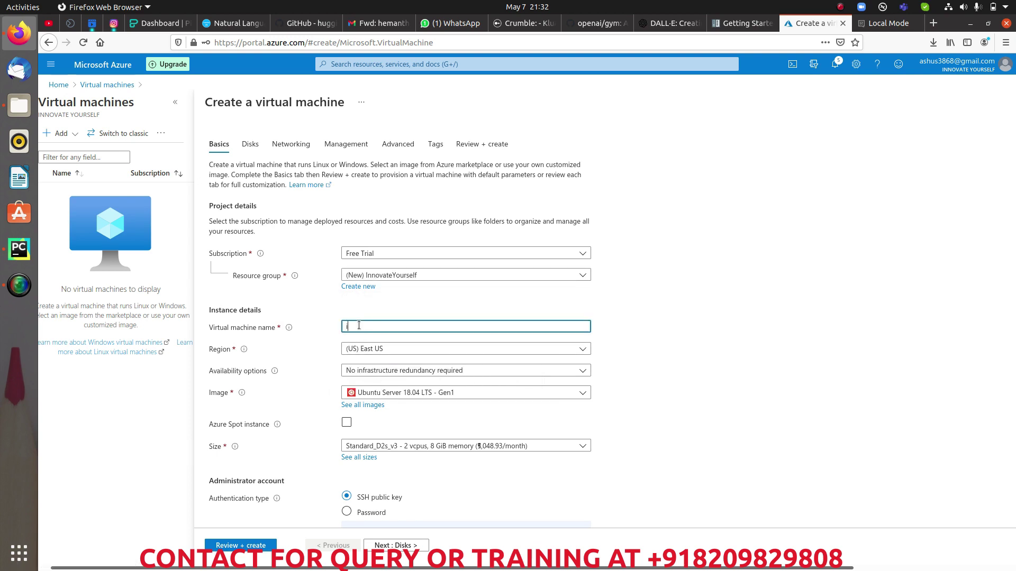
pyautogui.write('y-app')
pyautogui.scroll(-3, 463, 398)
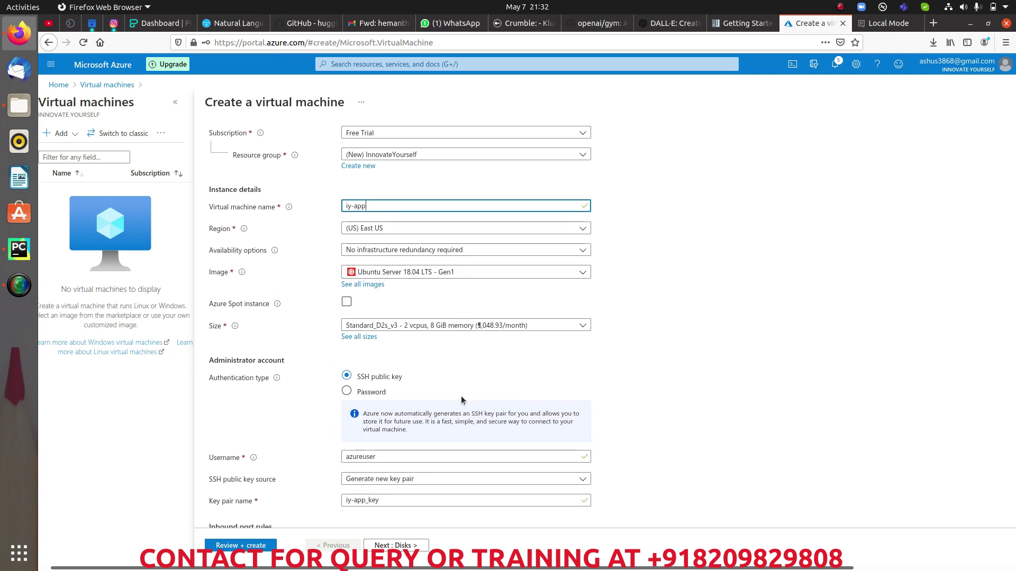
pyautogui.click(411, 326)
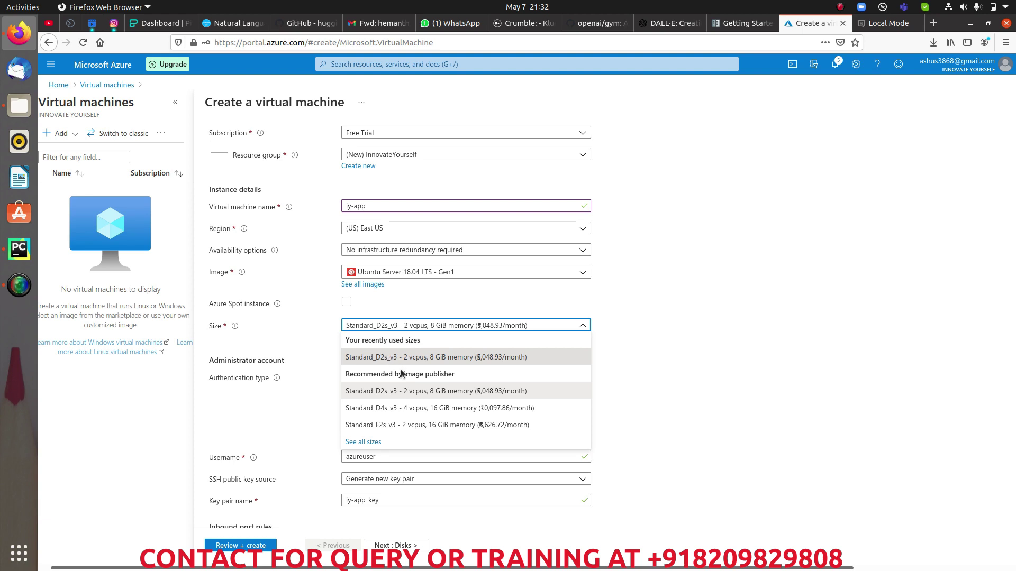
pyautogui.click(421, 391)
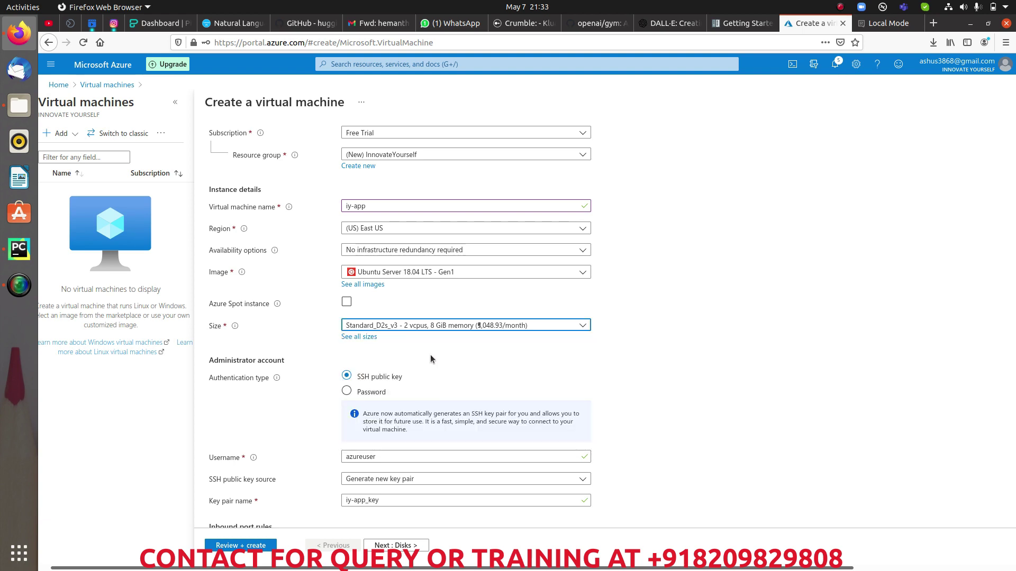
# - Set the administrator account's authentication type to Password and its username to innovate
pyautogui.scroll(-4, 430, 355)
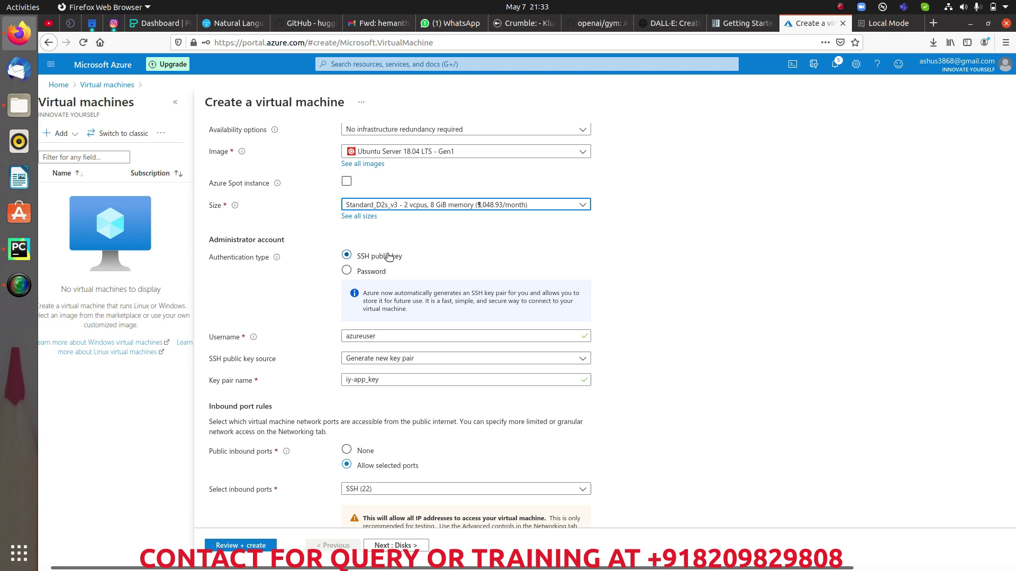
pyautogui.click(347, 271)
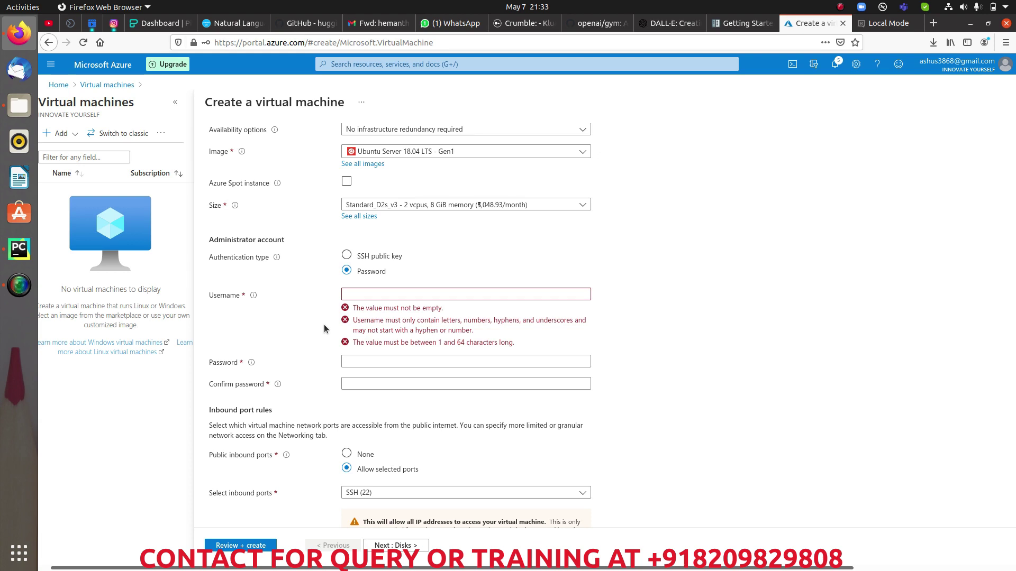
pyautogui.click(366, 293)
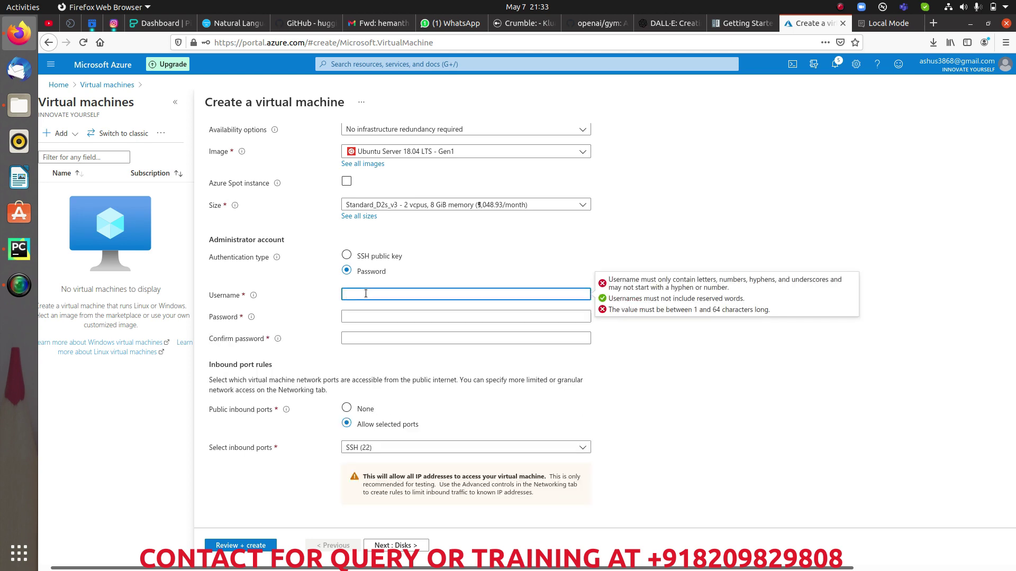
pyautogui.write('as')
pyautogui.press('BackSpace')
pyautogui.press('BackSpace')
pyautogui.write('i')
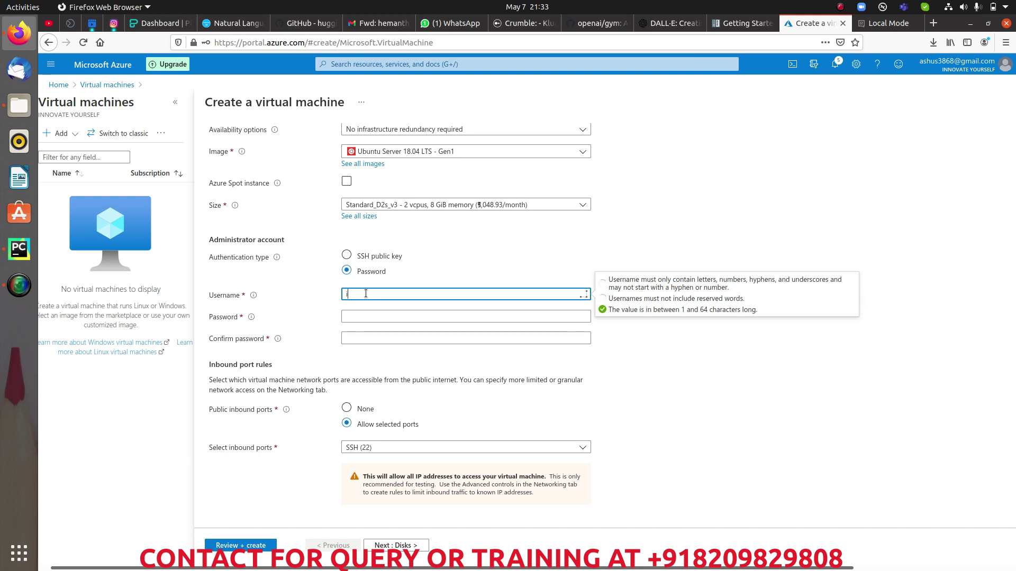
pyautogui.write('nnovate')
# - Enter and confirm the administrator account password
pyautogui.click(364, 313)
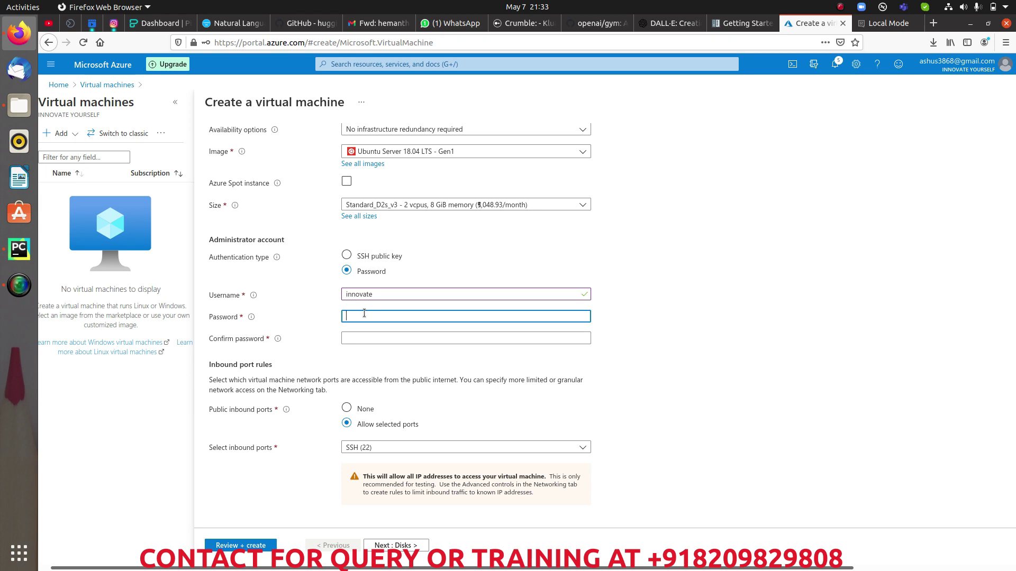
pyautogui.write('••••••••••••')
pyautogui.press('Tab')
pyautogui.write('••••••••••••')
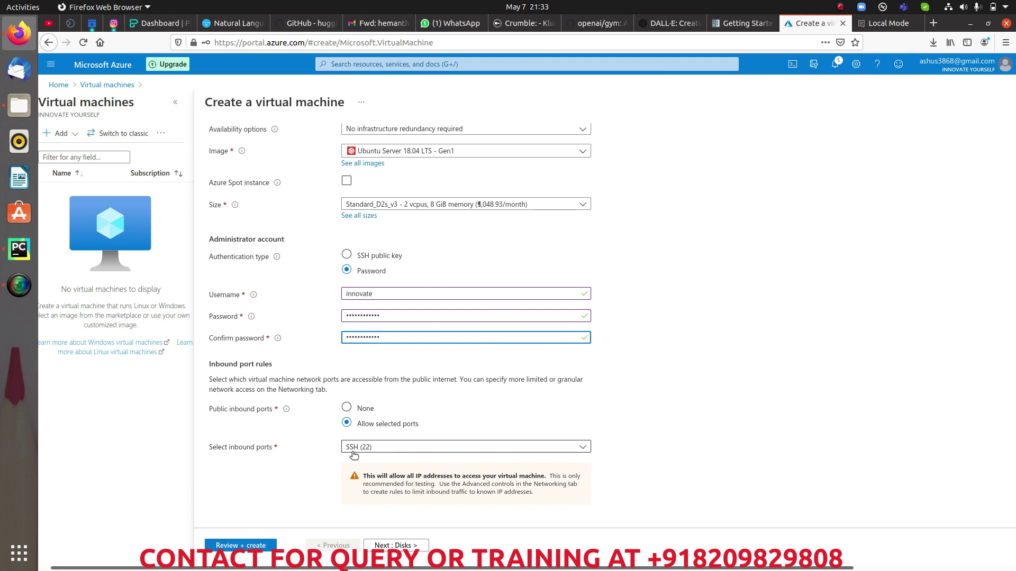
# - Look through the inbound port choices in the basic settings, keeping only SSH (22) selected
pyautogui.click(410, 447)
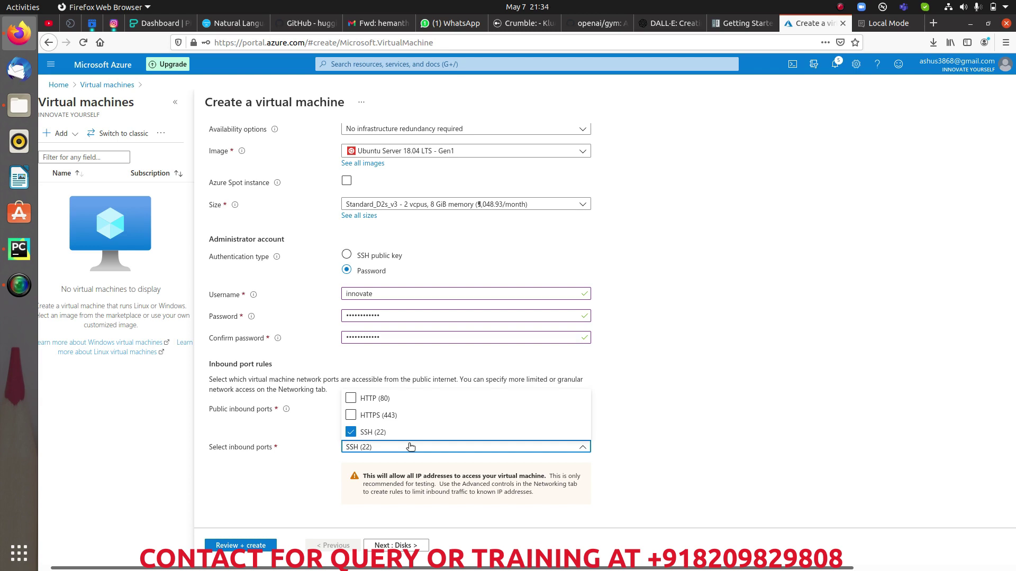
pyautogui.click(411, 447)
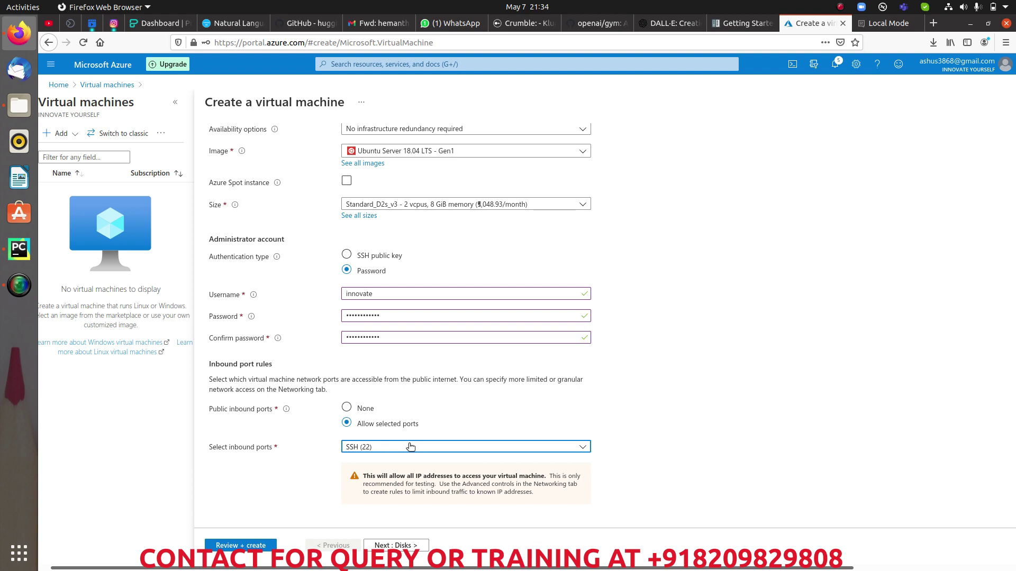
pyautogui.click(410, 447)
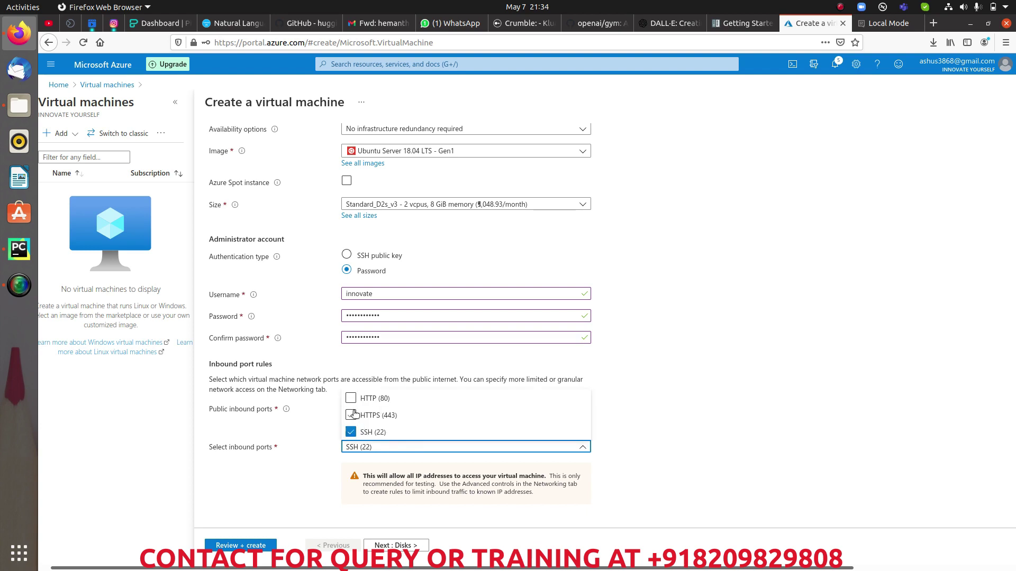
pyautogui.click(441, 447)
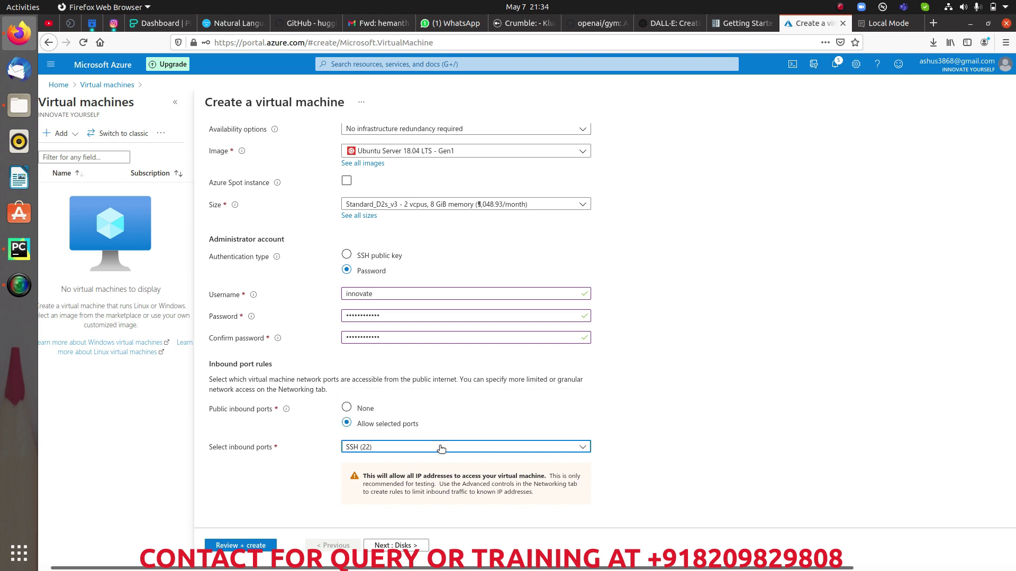
# - Proceed to the disk options and set the OS disk type to Standard HDD
pyautogui.click(400, 547)
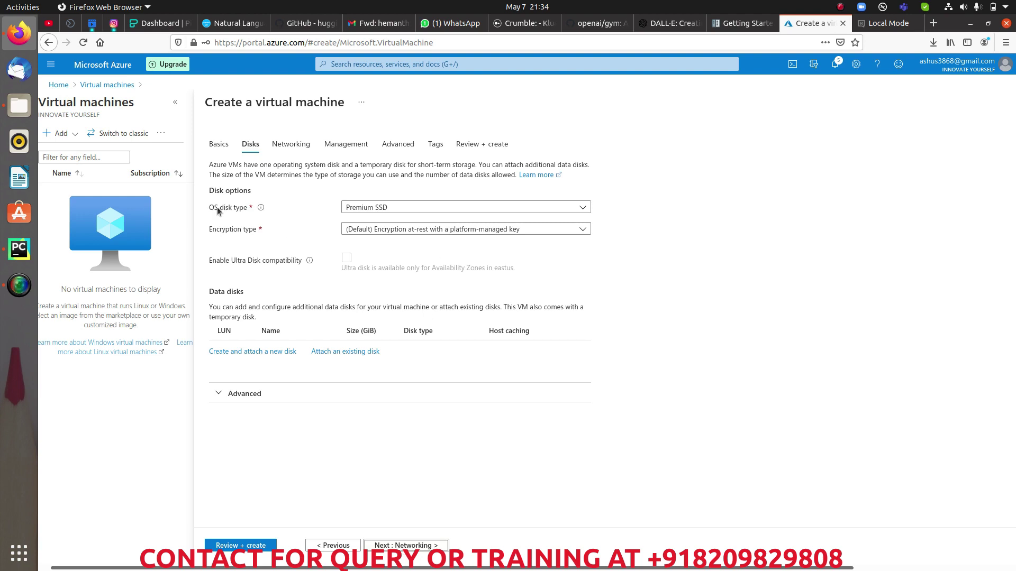
pyautogui.click(405, 207)
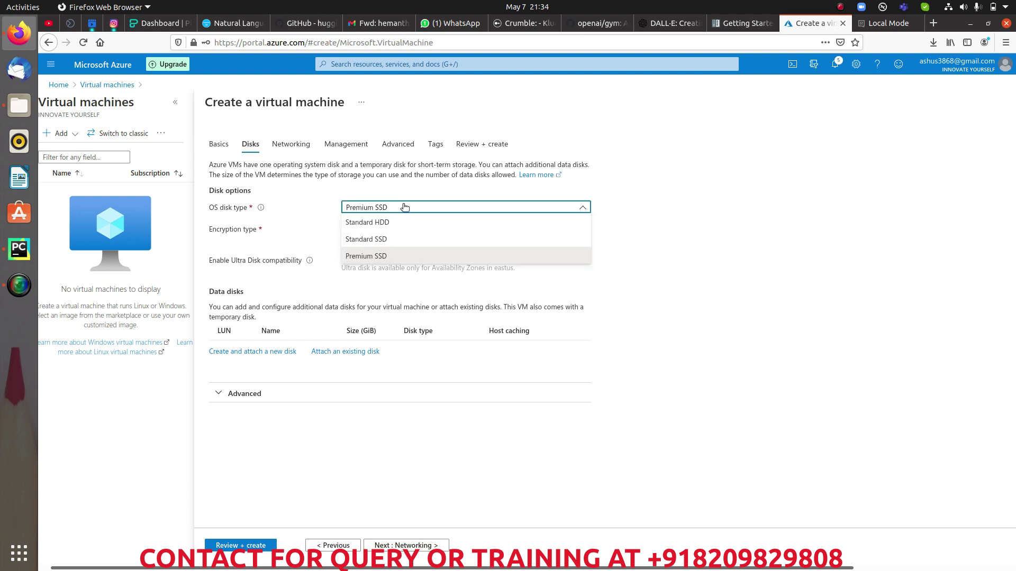
pyautogui.click(374, 220)
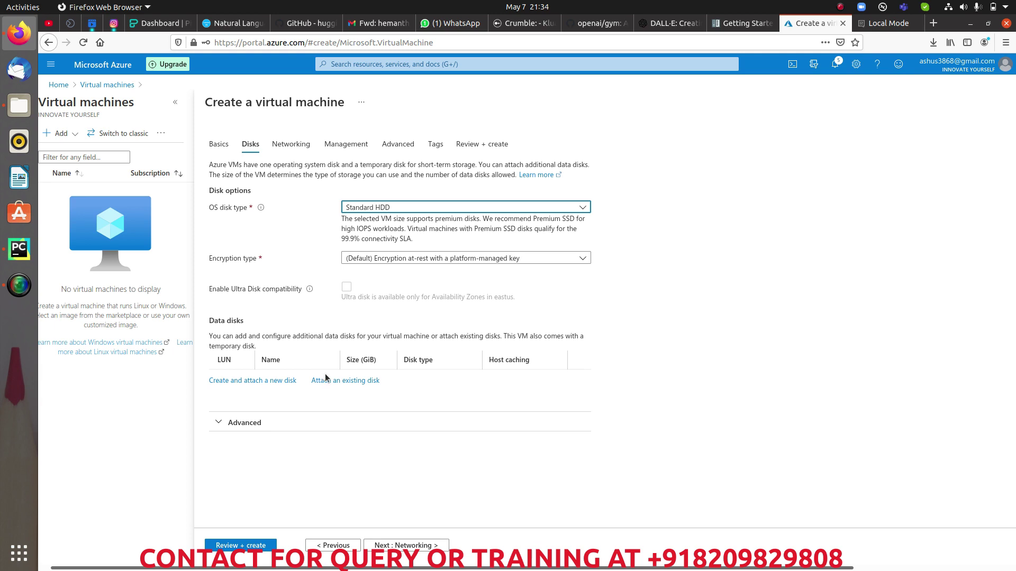
# - Proceed to the networking settings and keep SSH (22) as the only allowed inbound port
pyautogui.click(418, 545)
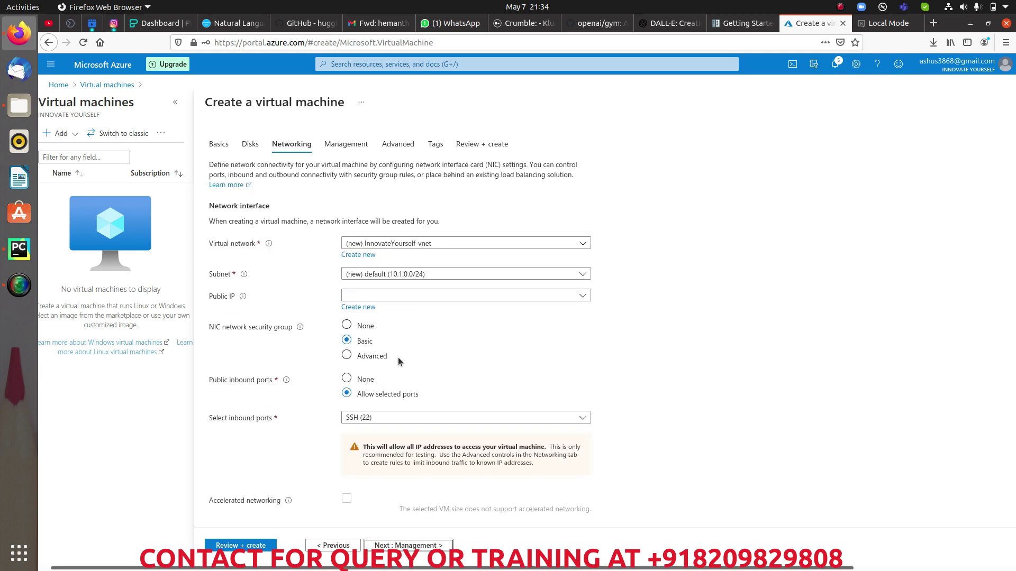
pyautogui.scroll(-2, 449, 356)
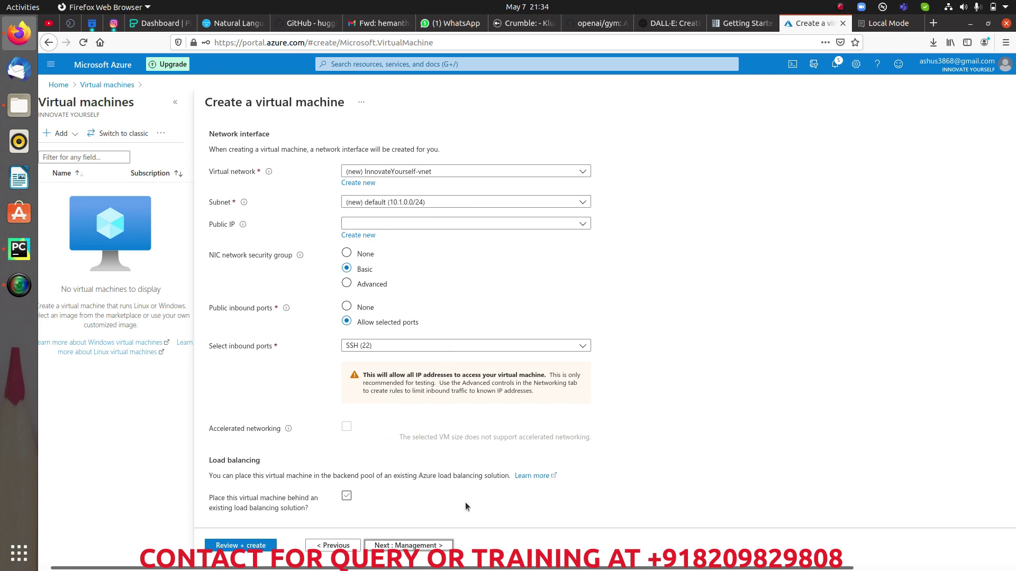
pyautogui.click(444, 346)
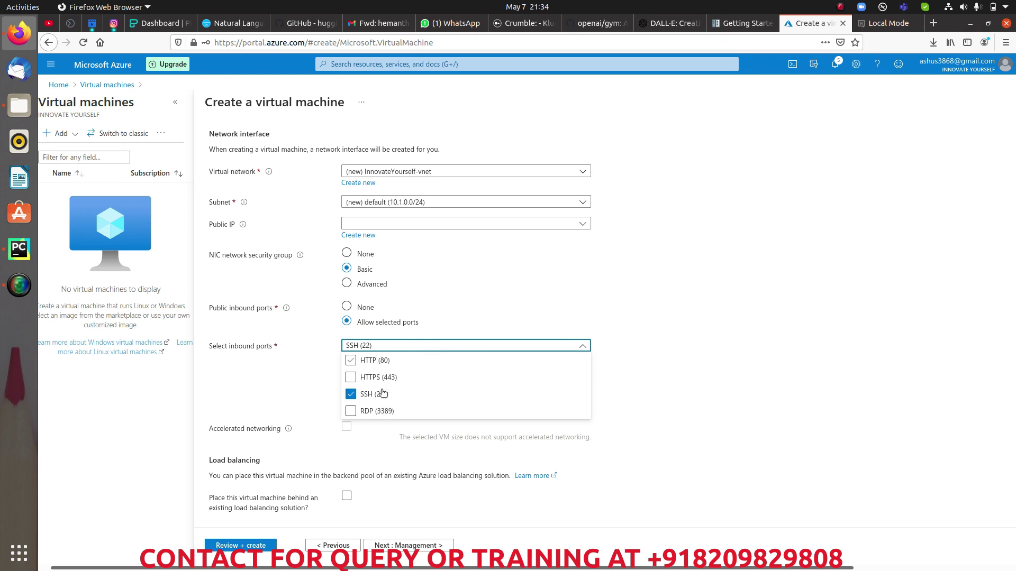
pyautogui.click(451, 349)
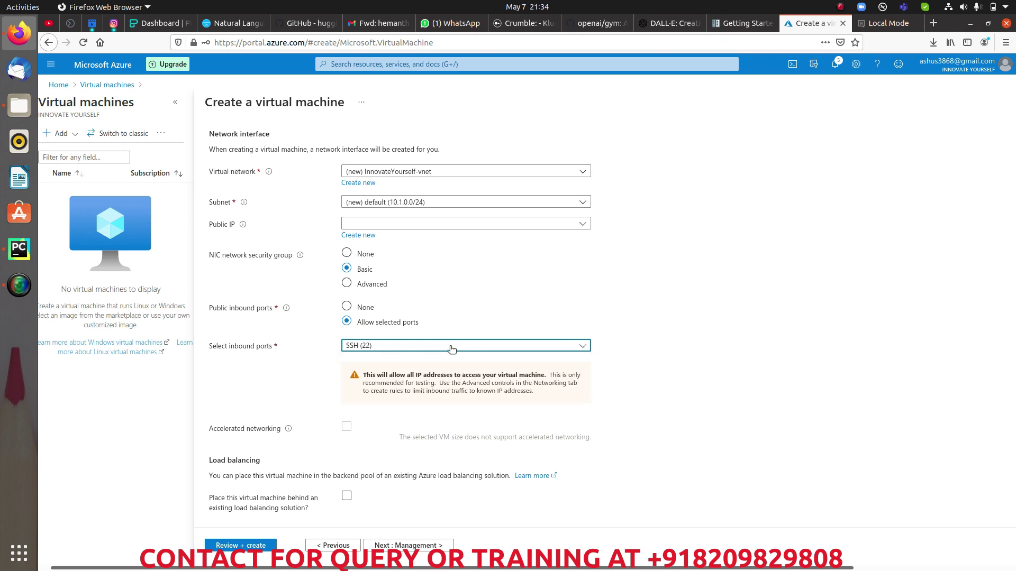
# - Keep the default monitoring and management options and proceed to the advanced configuration
pyautogui.click(417, 547)
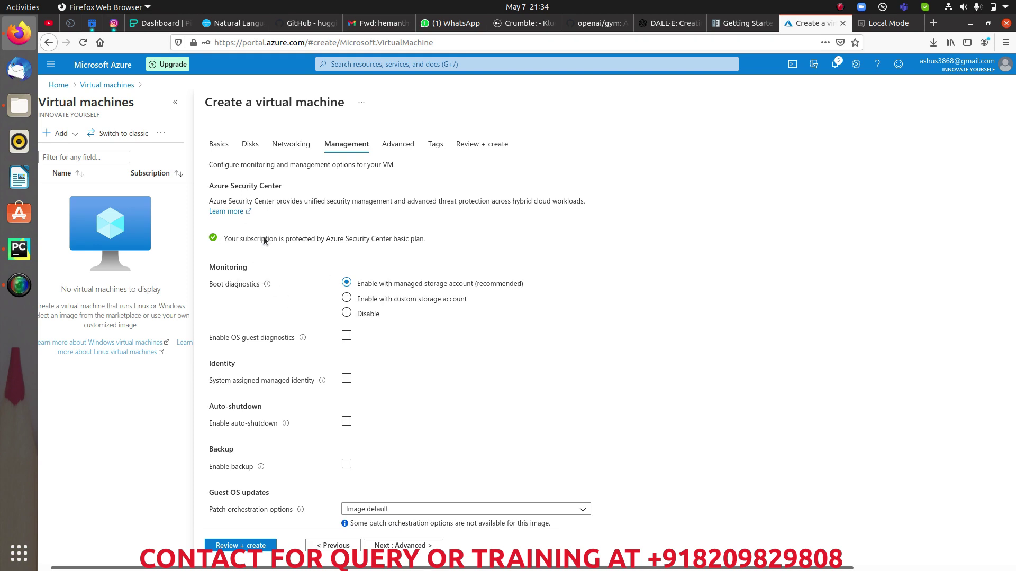
pyautogui.scroll(-2, 294, 280)
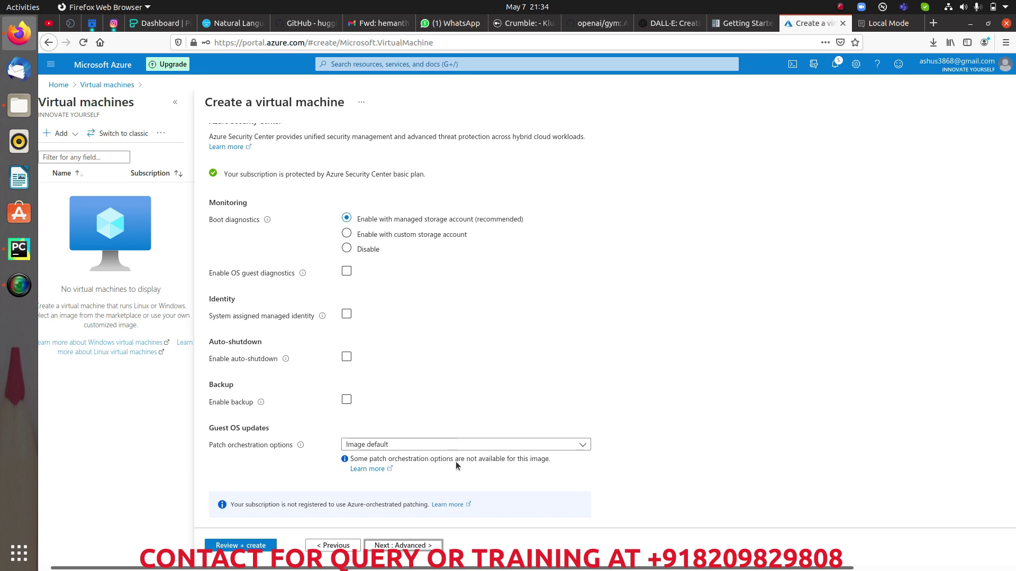
pyautogui.click(404, 546)
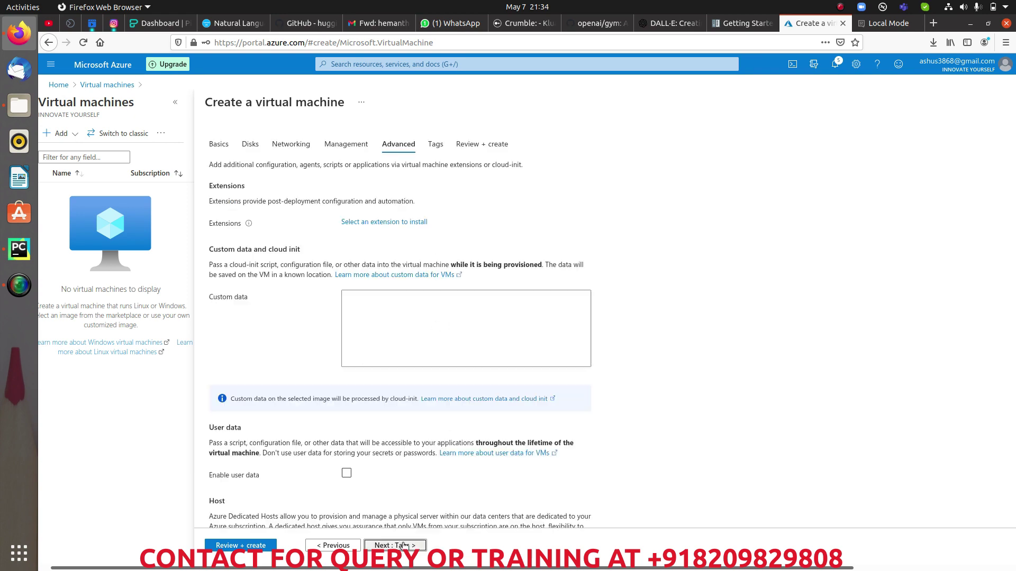
# - Add the NVIDIA GPU Driver Extension to the virtual machine
pyautogui.click(373, 222)
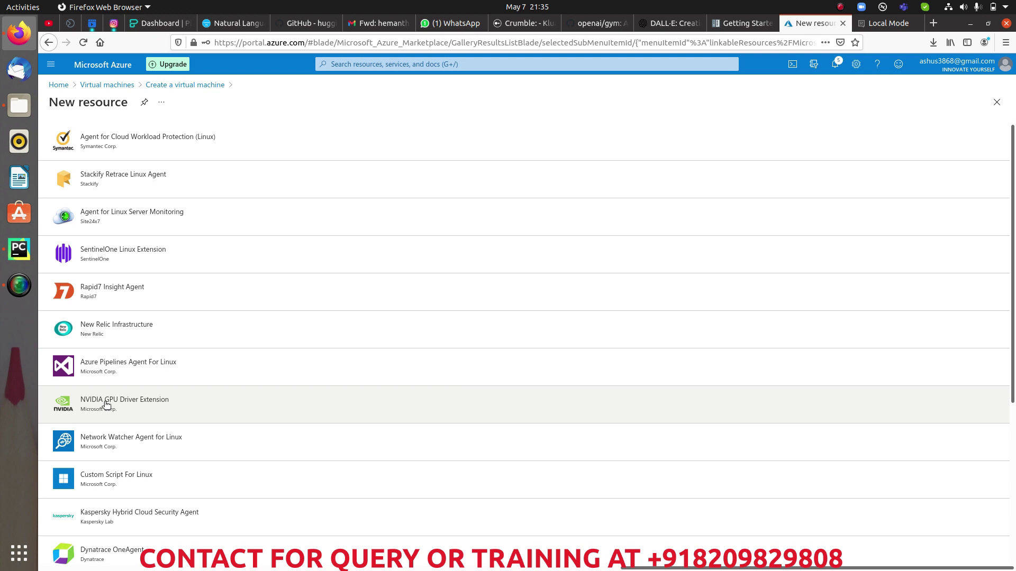
pyautogui.click(106, 403)
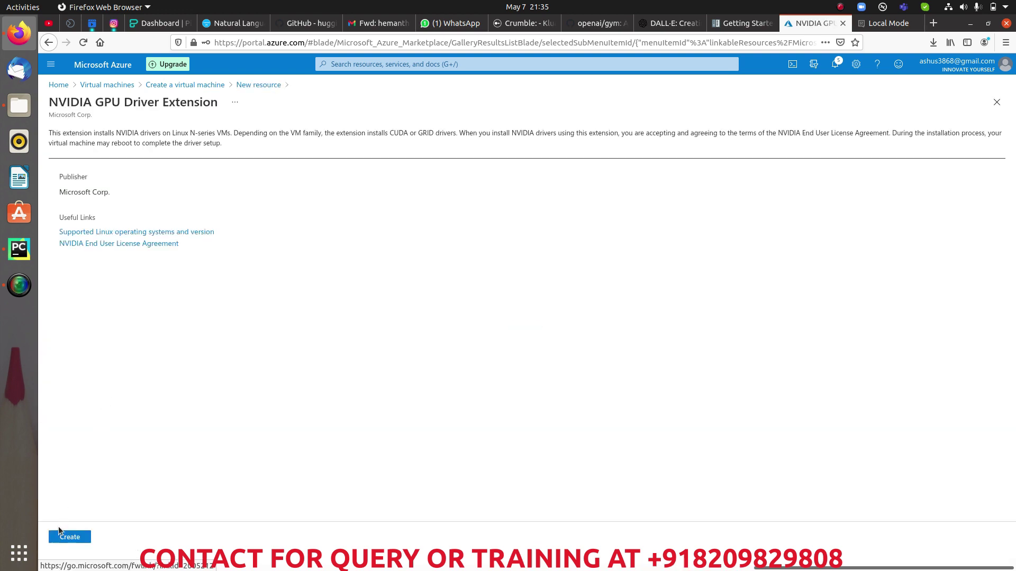
pyautogui.click(62, 533)
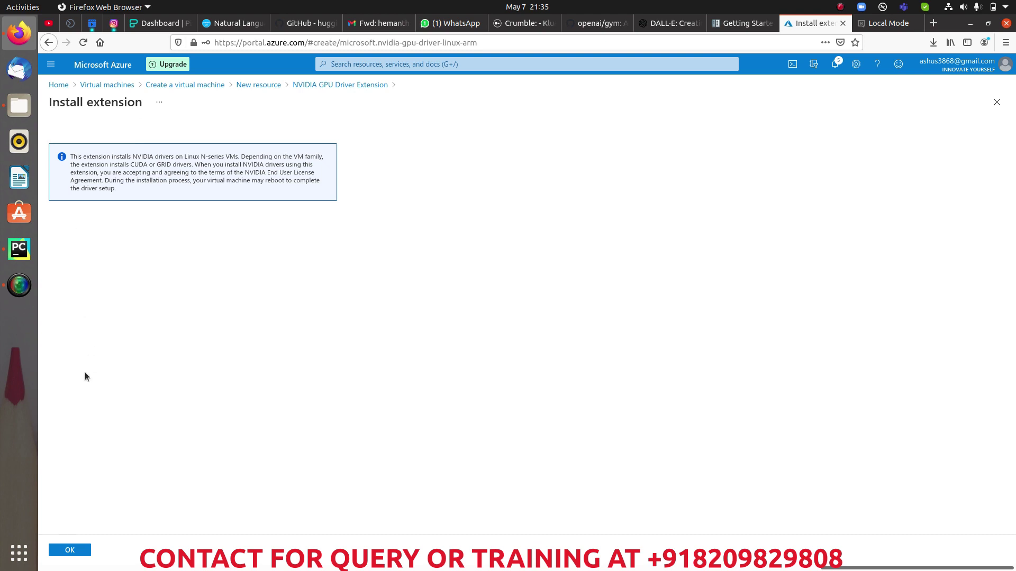
pyautogui.click(74, 548)
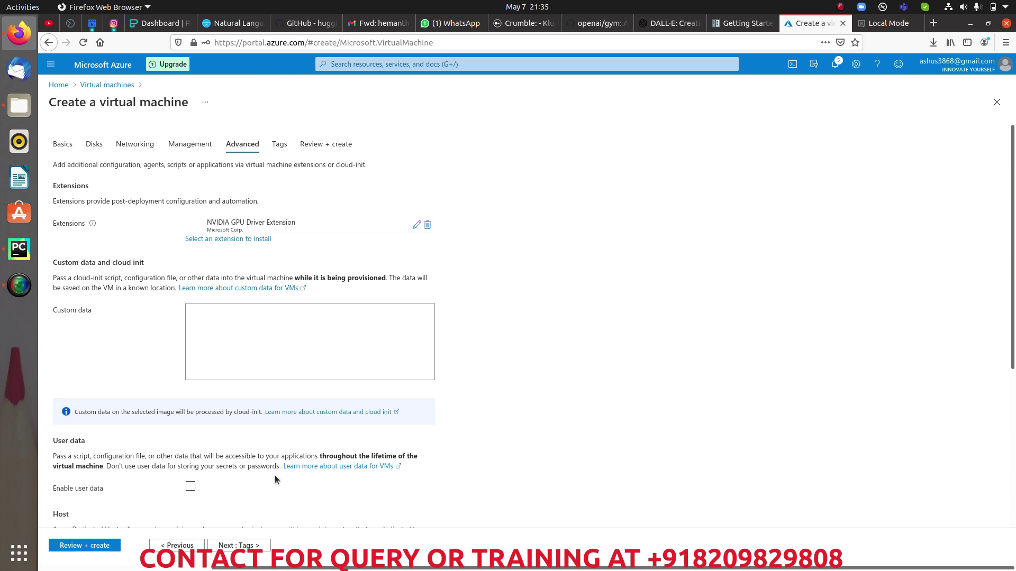
# - Keep the VM generation at Gen 1 and proceed to the tag settings
pyautogui.scroll(-5, 274, 476)
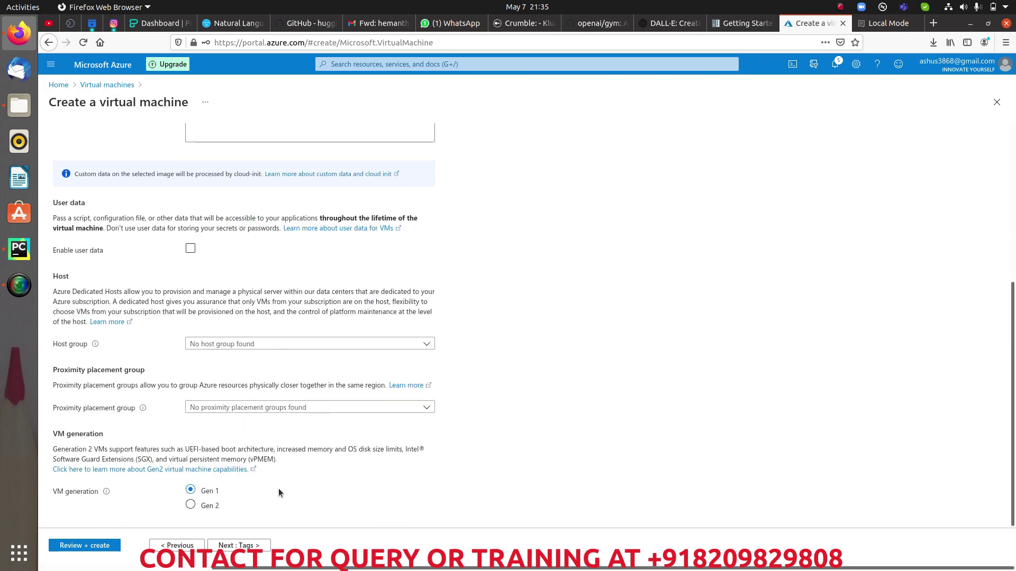
pyautogui.click(257, 545)
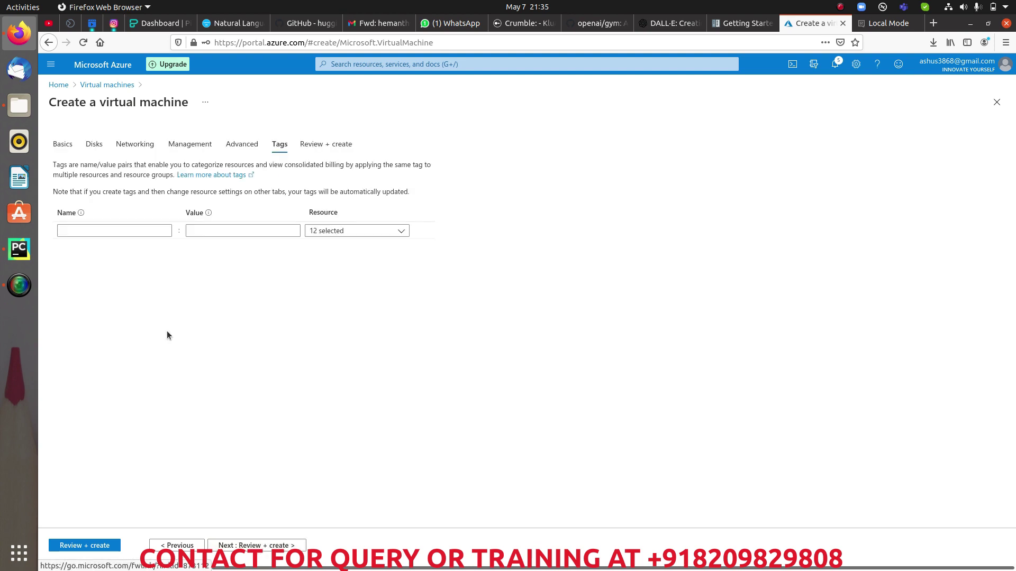
# - Add the tag Name with value Webserver and the tag Owner with the owner's first name as its value
pyautogui.click(90, 230)
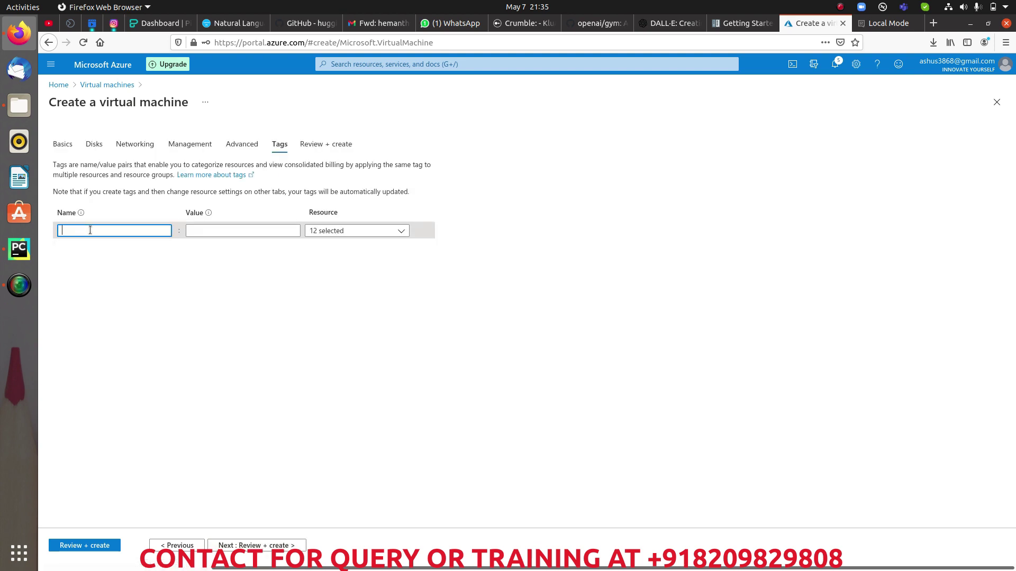
pyautogui.write('Name')
pyautogui.press('Tab')
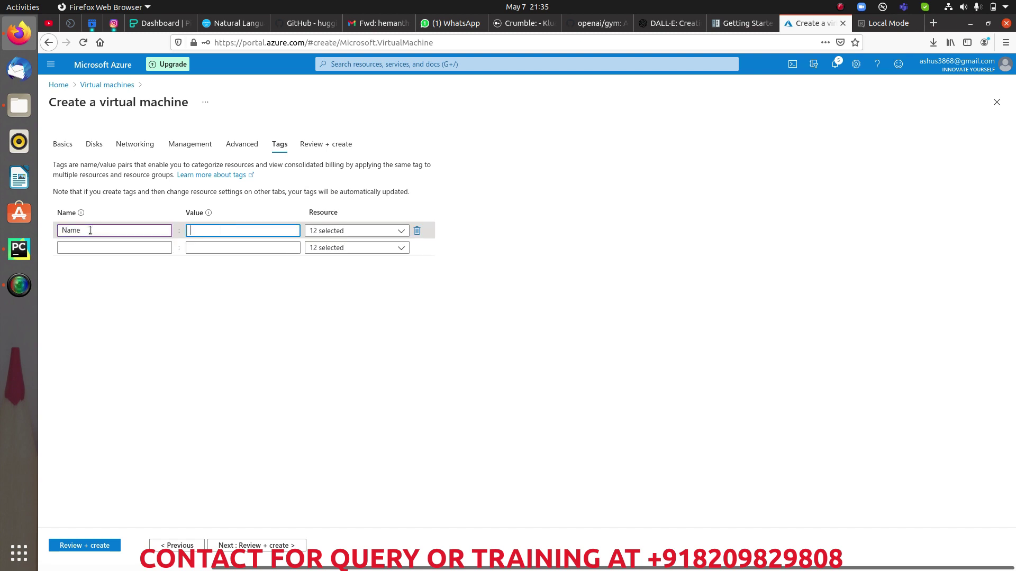
pyautogui.write('Webserver')
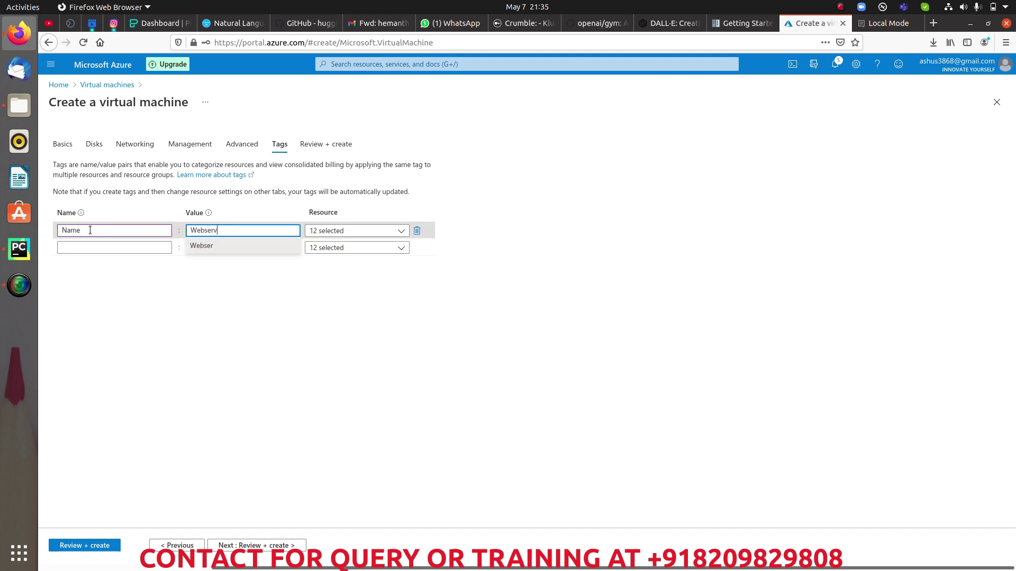
pyautogui.click(94, 245)
pyautogui.write('Owner')
pyautogui.press('Tab')
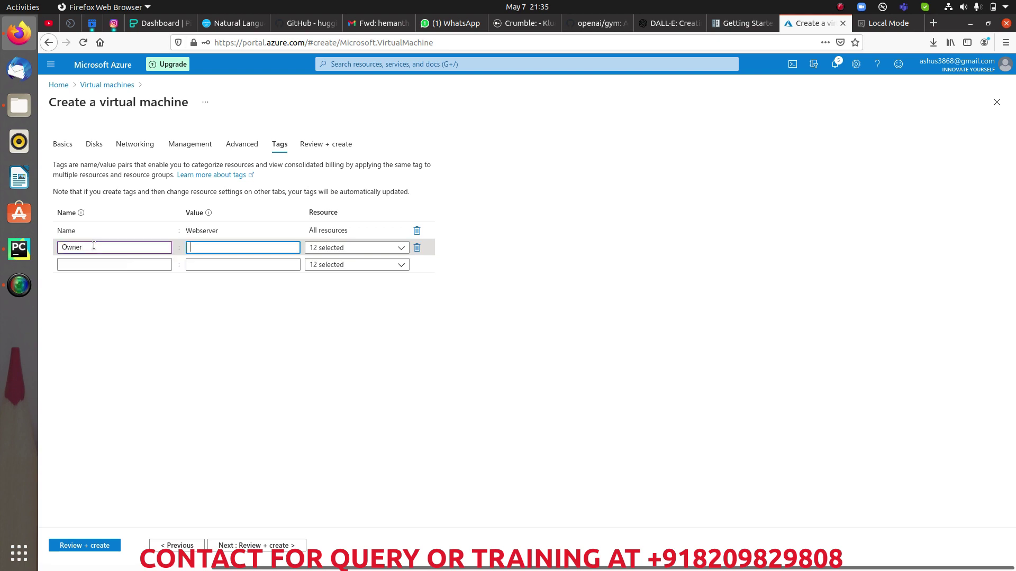
pyautogui.write('Ashish')
# - Add the tag Application Owner with value XYZ and the tag server with value ABC
pyautogui.click(111, 264)
pyautogui.write('Application Owner')
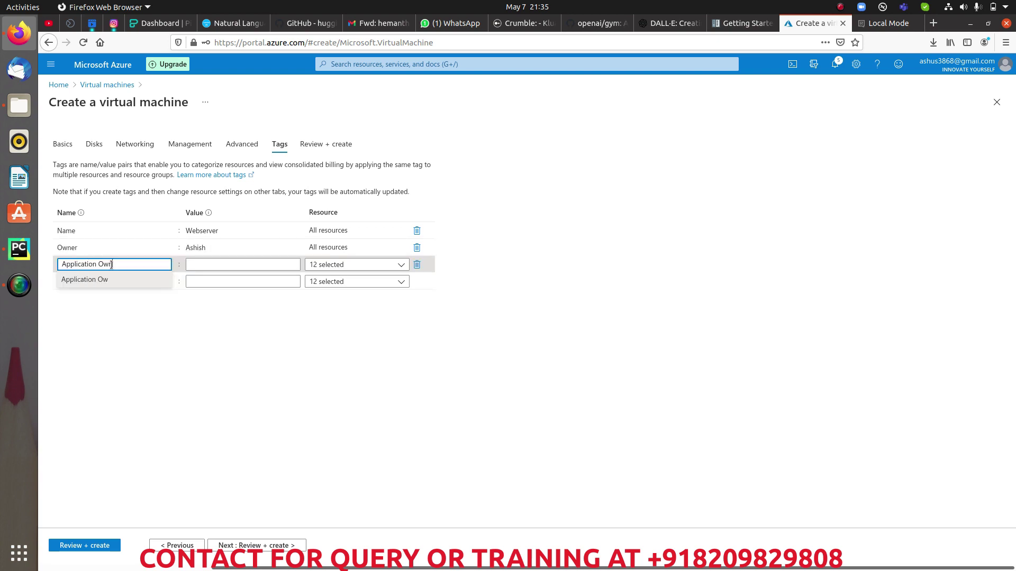
pyautogui.press('Tab')
pyautogui.write('XYZ')
pyautogui.click(122, 281)
pyautogui.write('server')
pyautogui.press('Tab')
pyautogui.write('ABC')
pyautogui.click(243, 329)
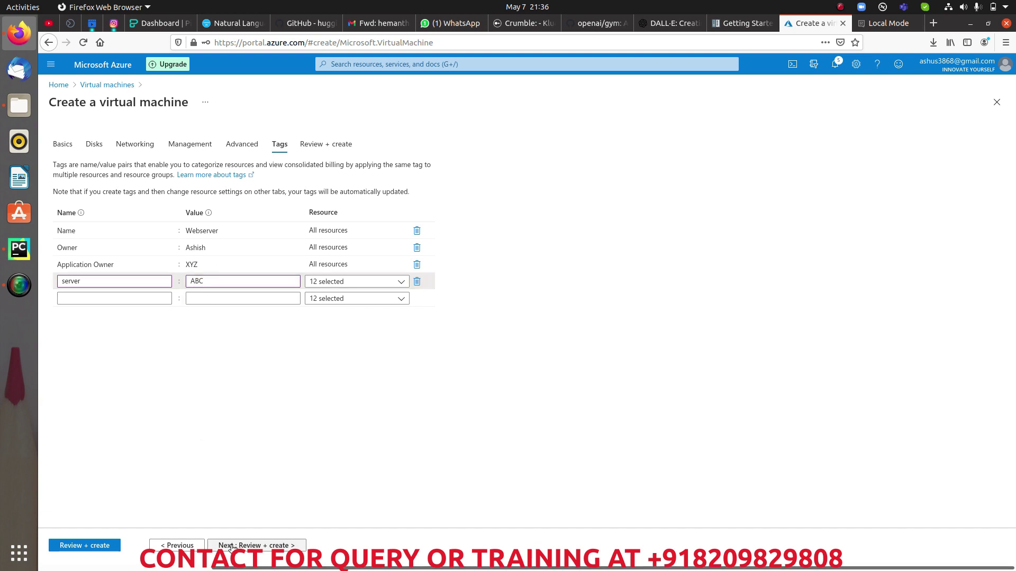
# - Review the virtual machine's configuration and create the virtual machine
pyautogui.click(294, 546)
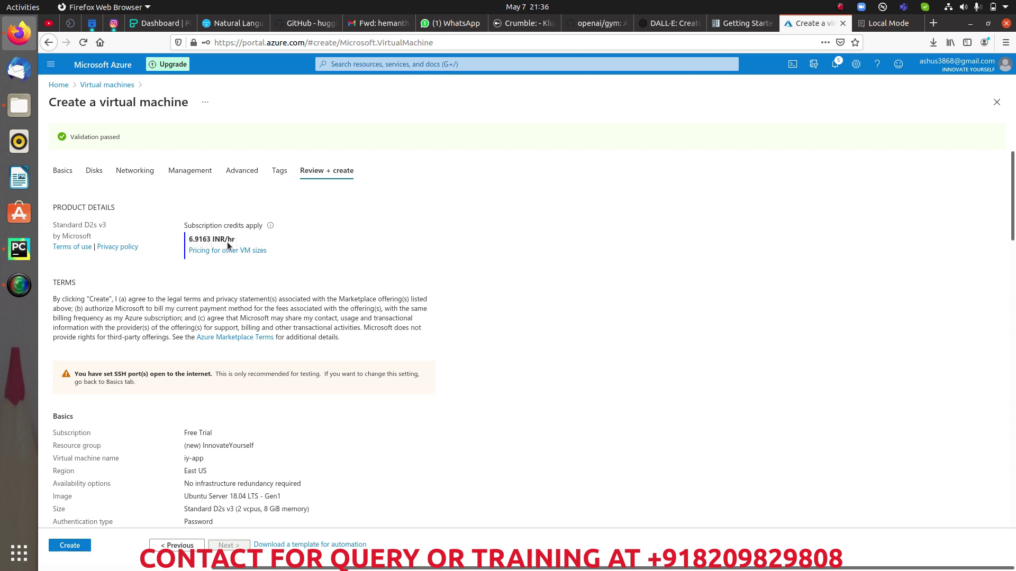
pyautogui.scroll(-2, 340, 248)
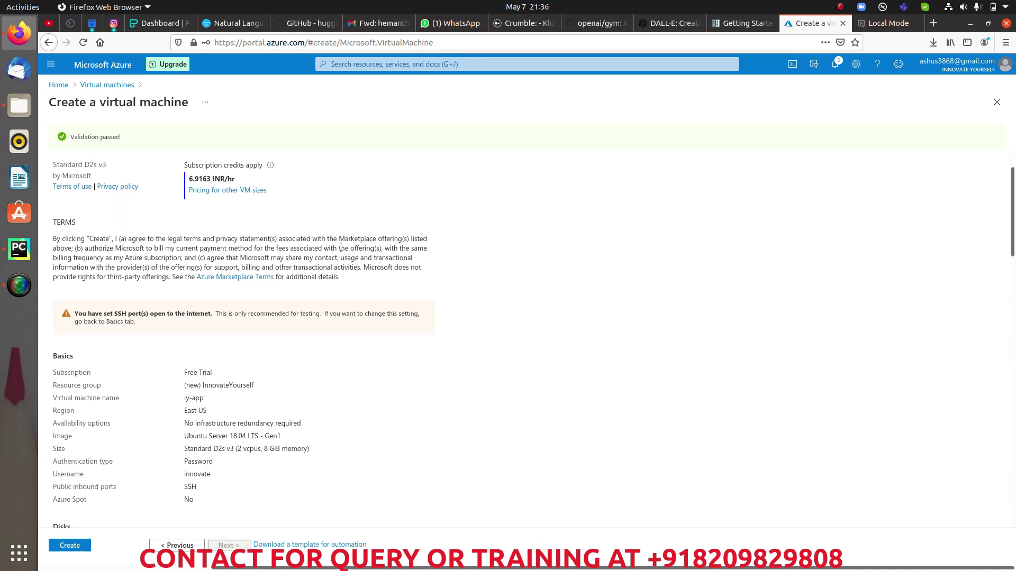
pyautogui.scroll(2, 341, 247)
pyautogui.click(70, 546)
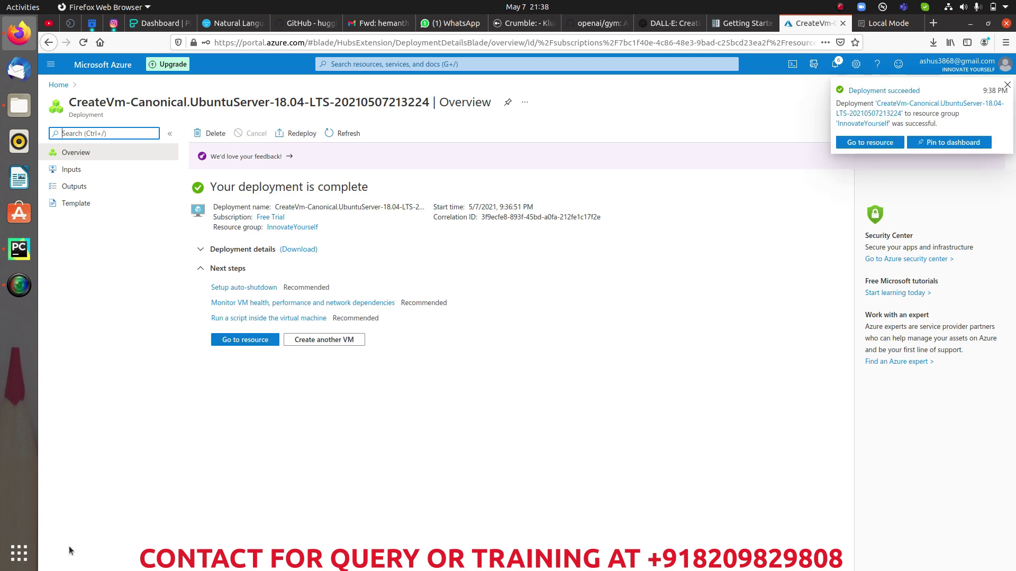
# - Open the overview of the iy-app virtual machine and copy its public IP address
pyautogui.click(507, 499)
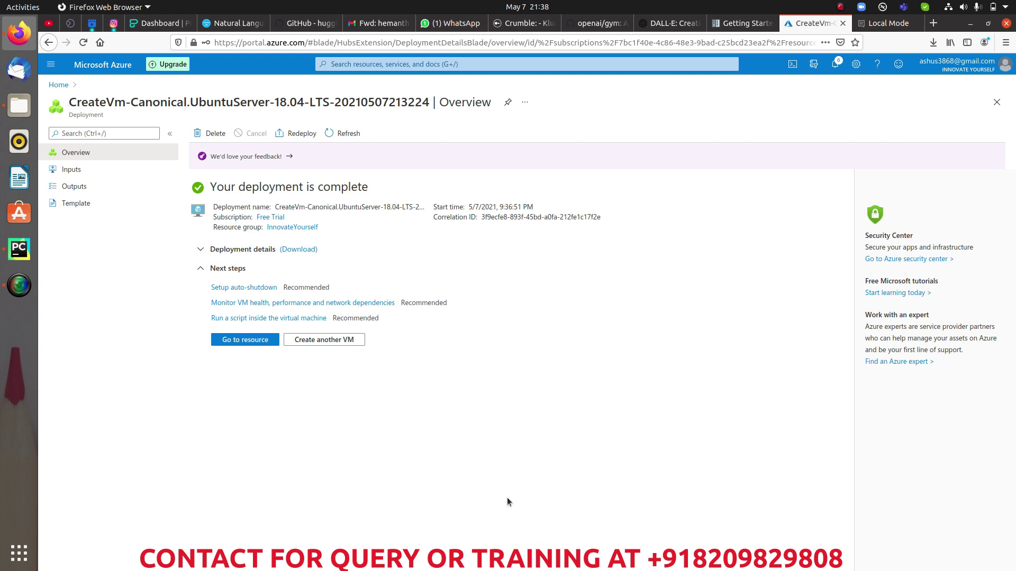
pyautogui.click(391, 64)
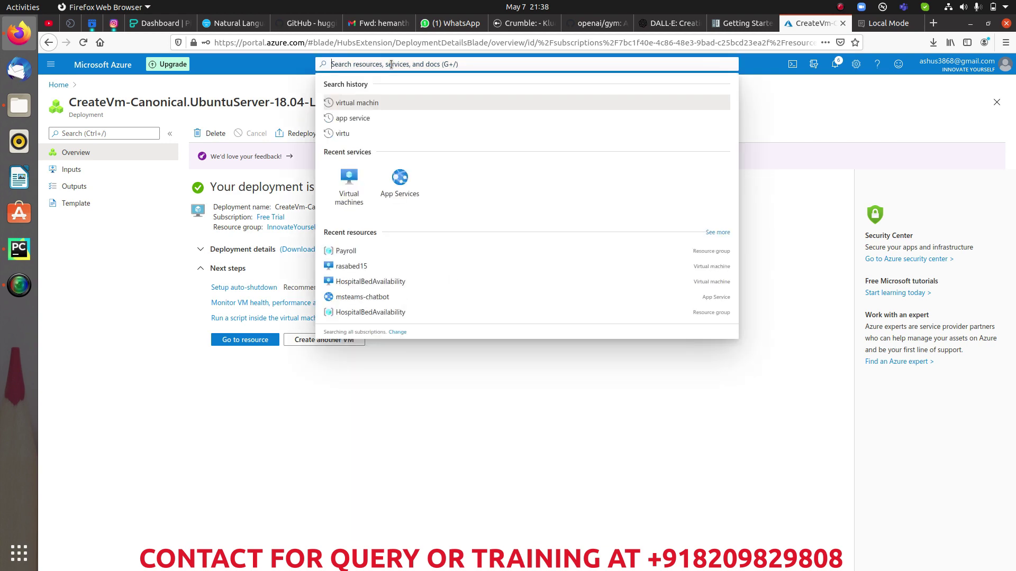
pyautogui.click(353, 180)
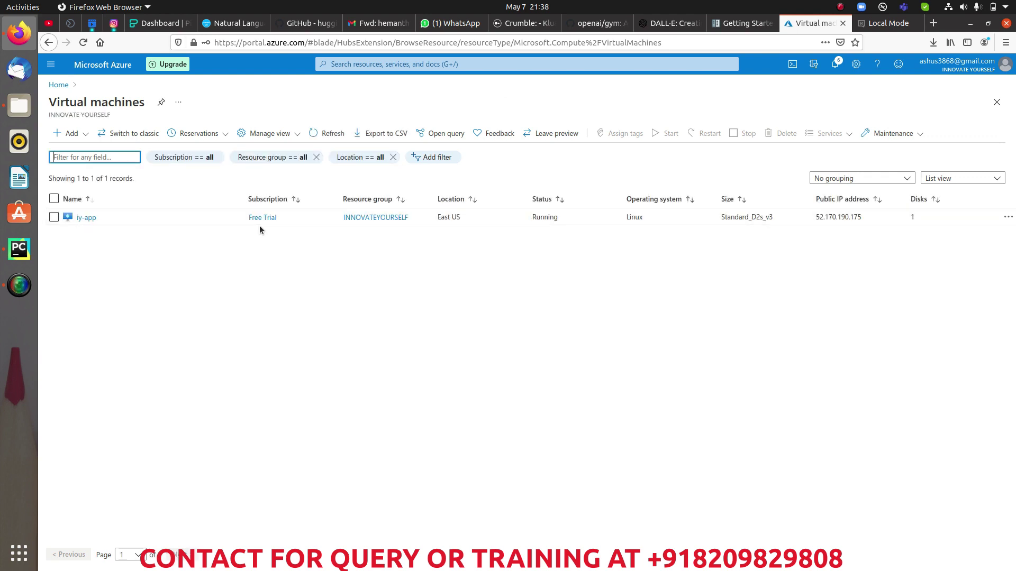
pyautogui.click(86, 218)
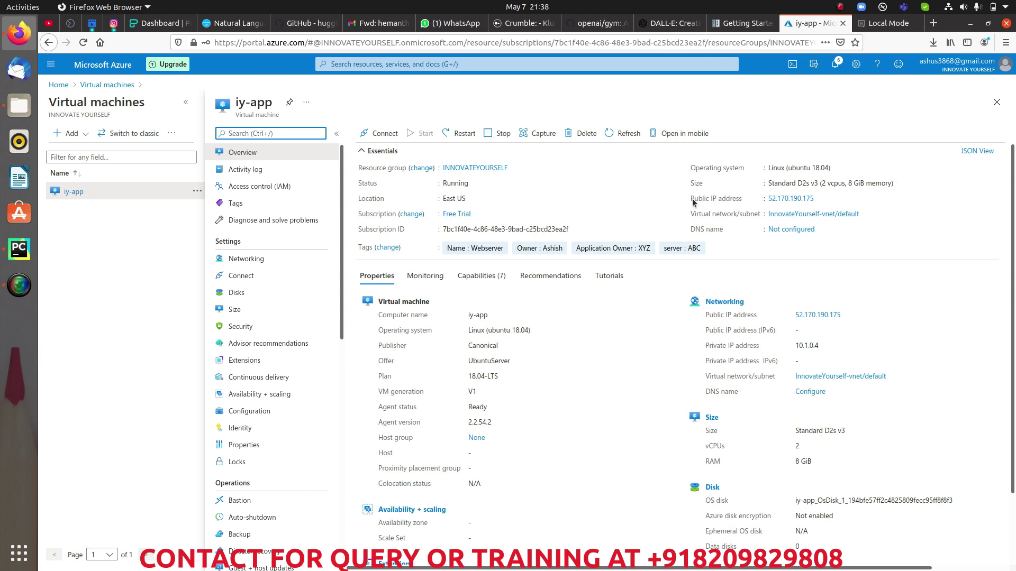
pyautogui.click(821, 199)
pyautogui.click(822, 199)
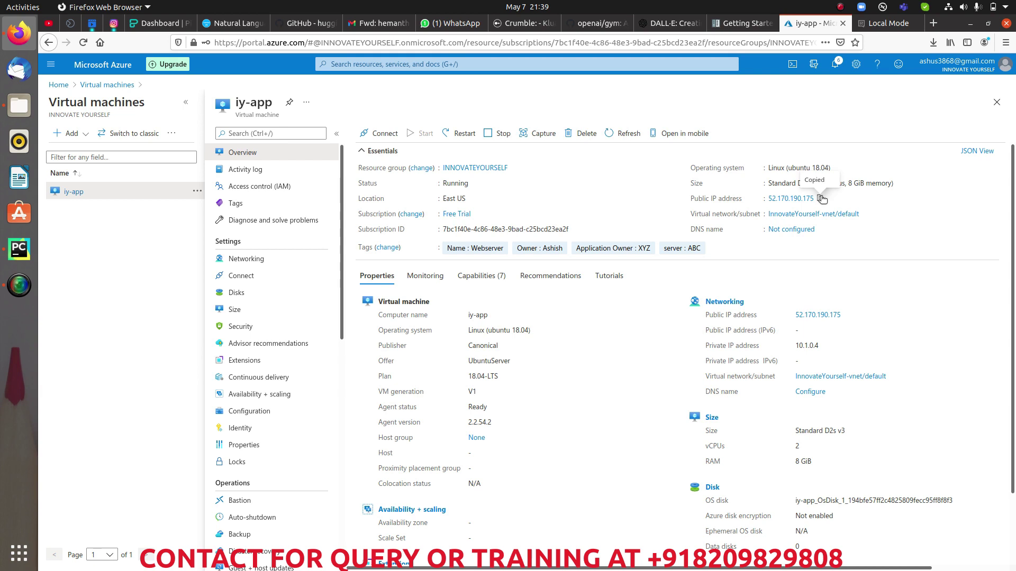
# - Switch to the Remmina remote desktop client and start an SSH connection to 52.170.190.175
pyautogui.press('super')
pyautogui.write('remol')
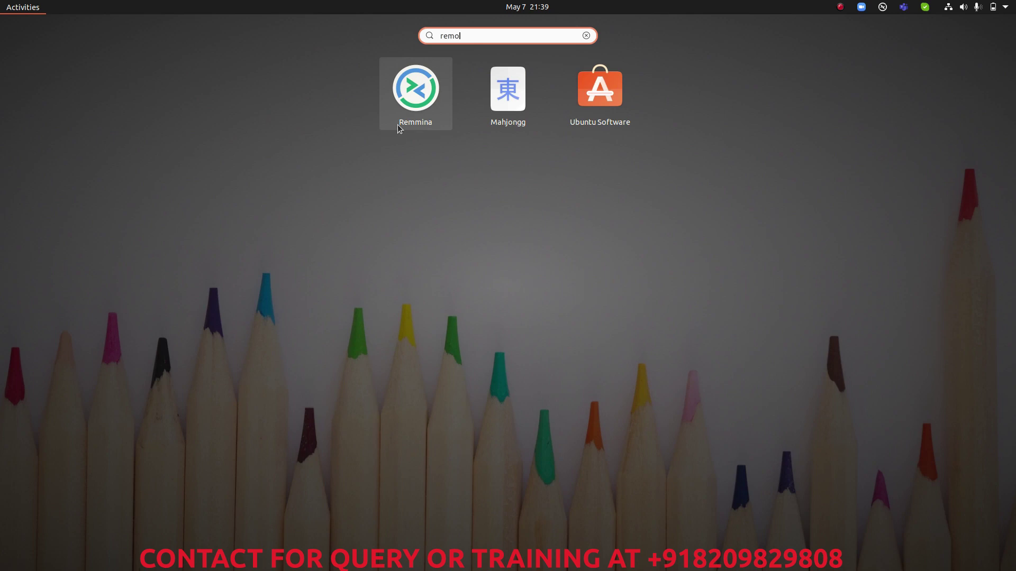
pyautogui.click(406, 91)
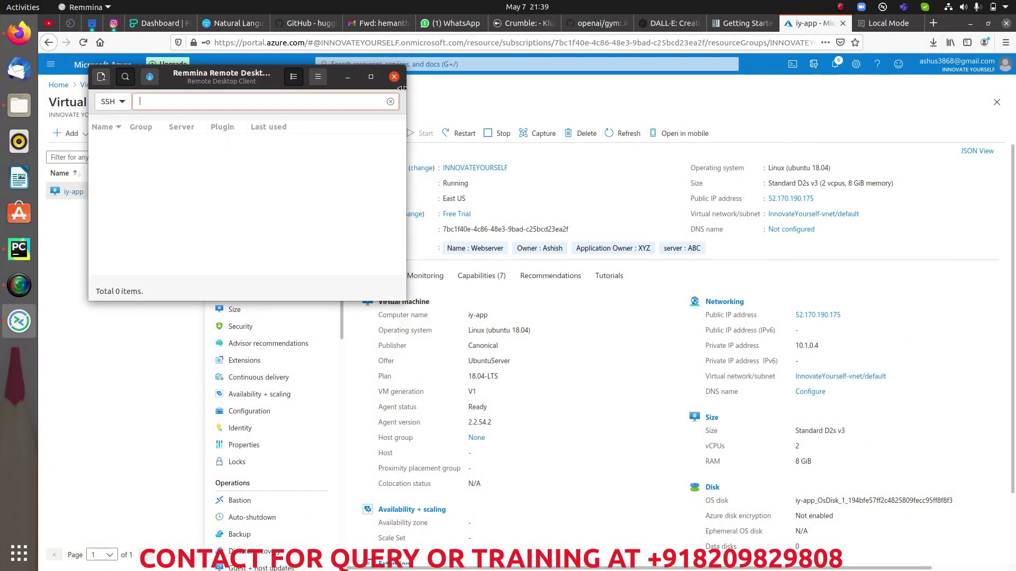
pyautogui.moveTo(244, 91); pyautogui.dragTo(626, 173)
pyautogui.hotkey('ctrl', 'v')
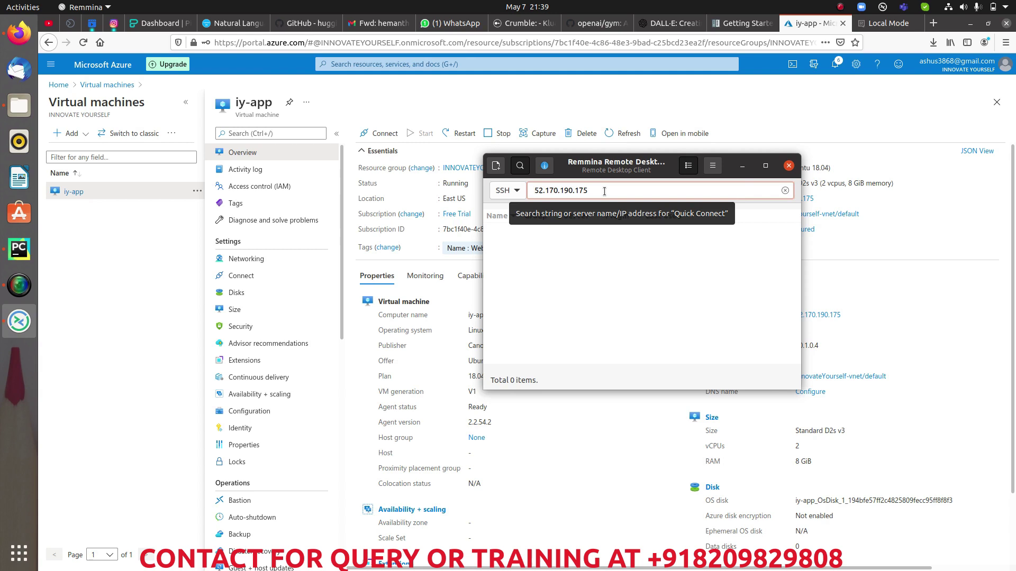
pyautogui.press('Return')
pyautogui.moveTo(595, 162); pyautogui.dragTo(765, 108)
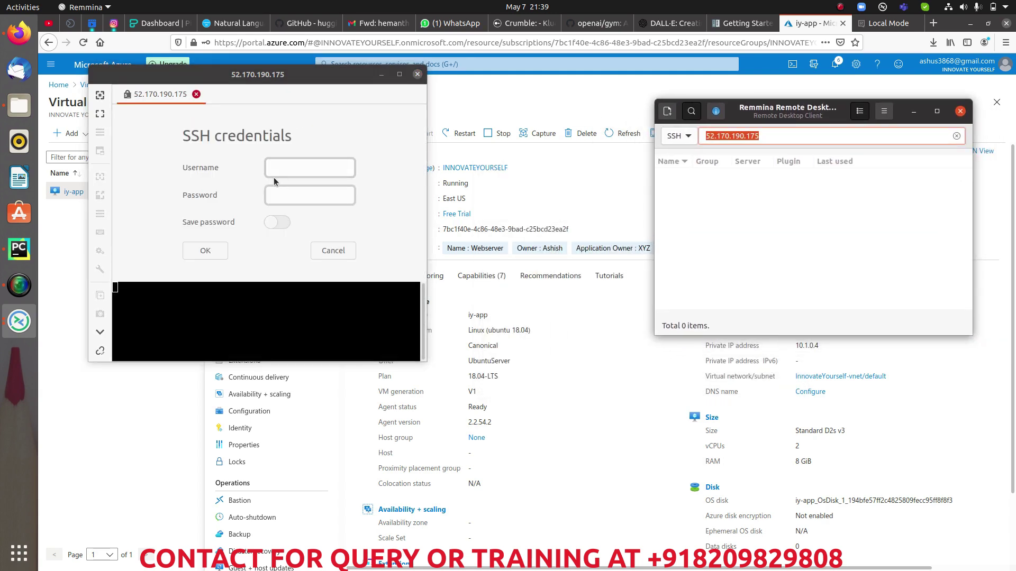
pyautogui.moveTo(254, 75); pyautogui.dragTo(414, 104)
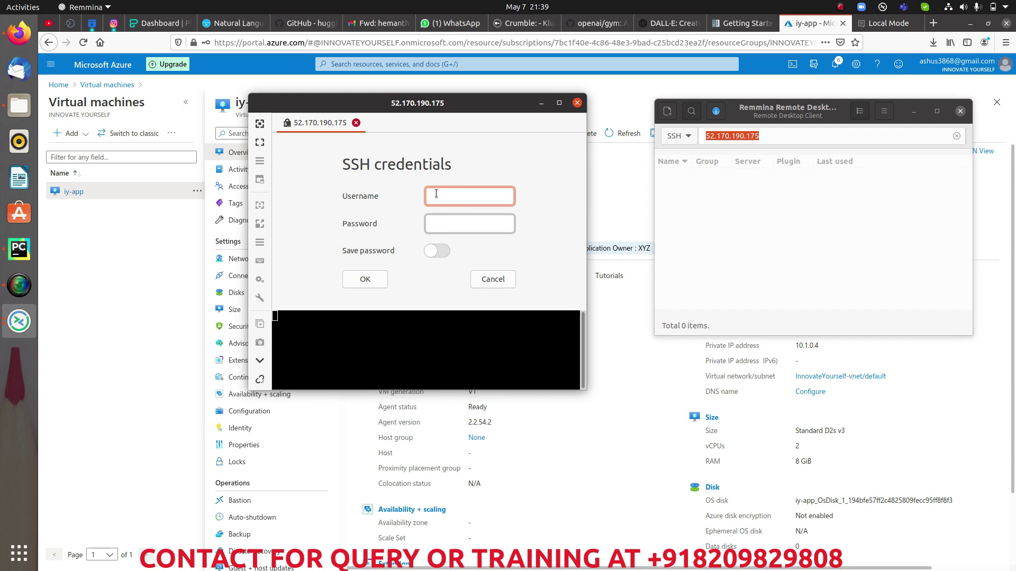
# - Try to log in to the SSH session with the username innovate and the account password
pyautogui.write('innovate')
pyautogui.click(460, 226)
pyautogui.write('•••••')
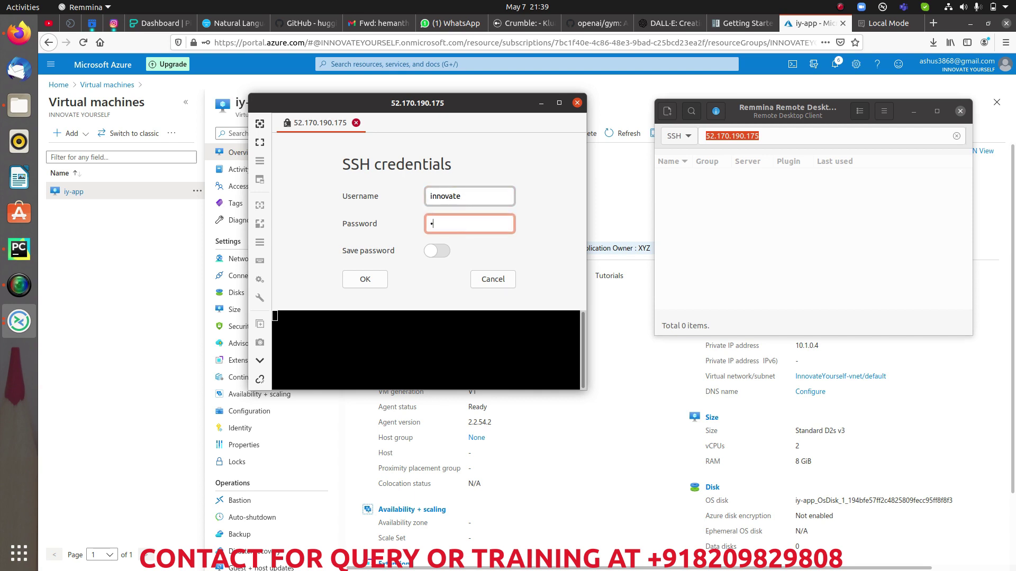
pyautogui.write('•••••••')
pyautogui.click(364, 280)
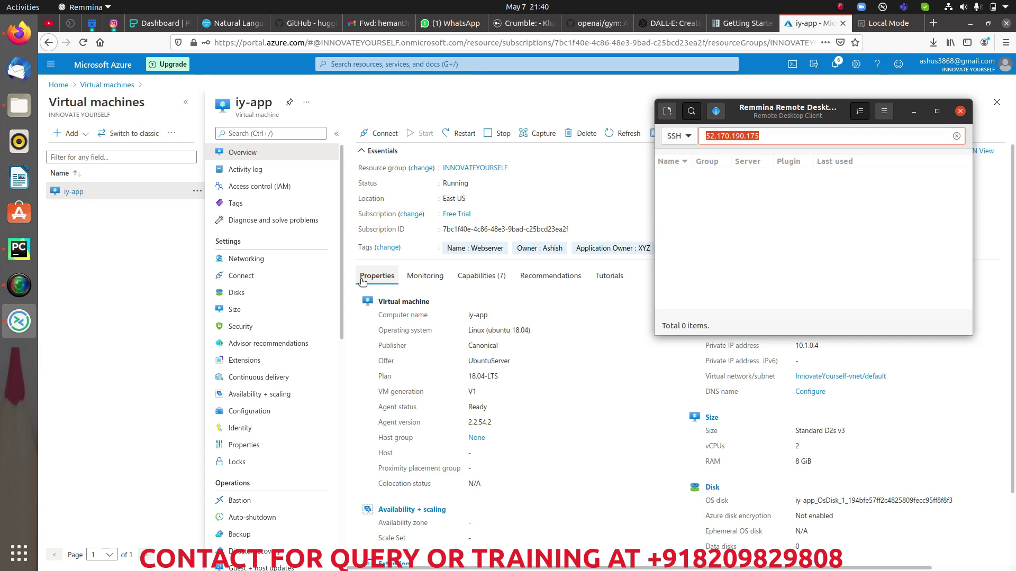
# - Reconnect to 52.170.190.175 over SSH, log in as innovate with the account password, and maximize the session window
pyautogui.click(770, 135)
pyautogui.press('Return')
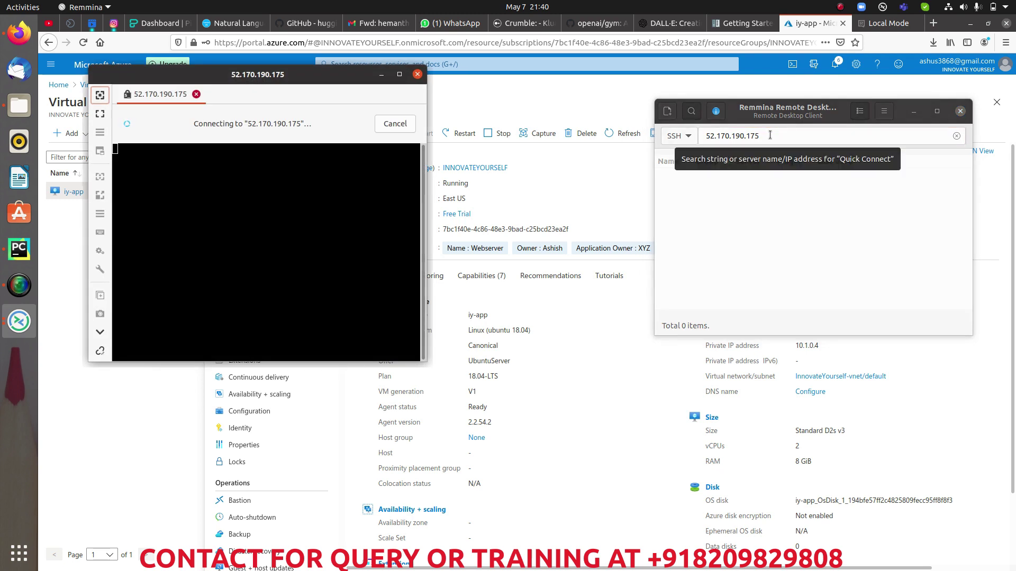
pyautogui.write('innovate')
pyautogui.press('Tab')
pyautogui.write('*********')
pyautogui.press('Return')
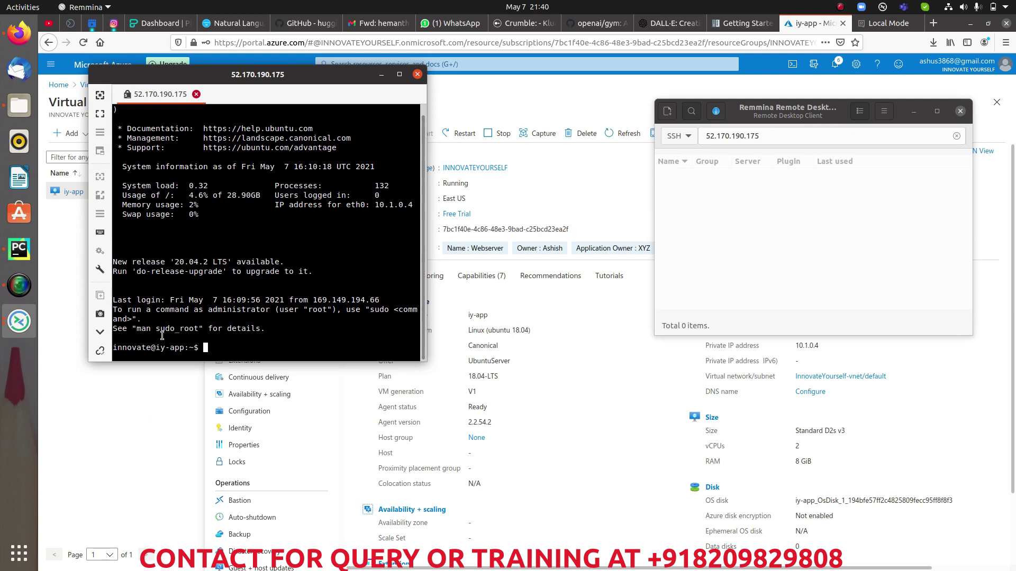
pyautogui.moveTo(156, 347); pyautogui.dragTo(182, 348)
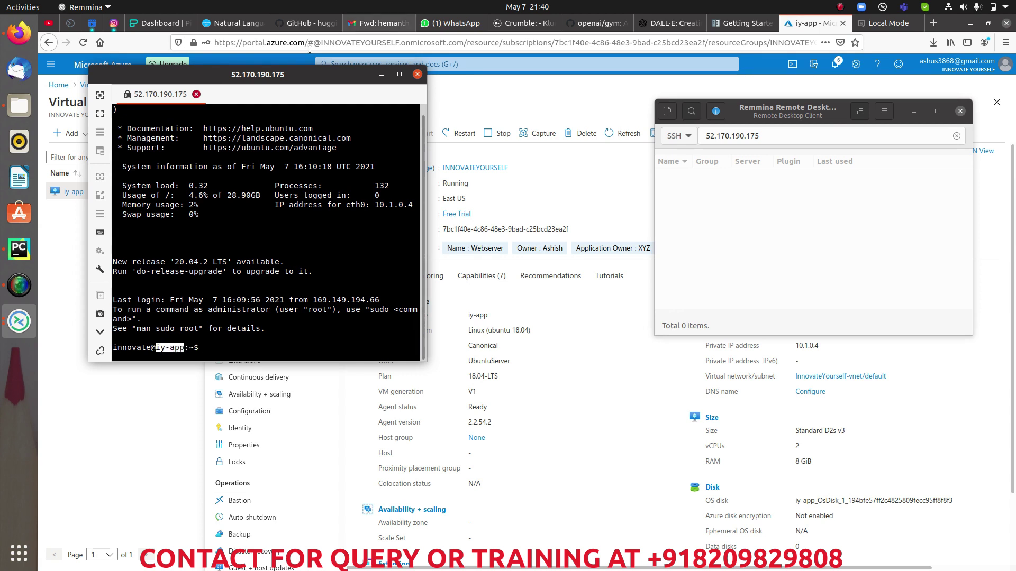
pyautogui.doubleClick(286, 74)
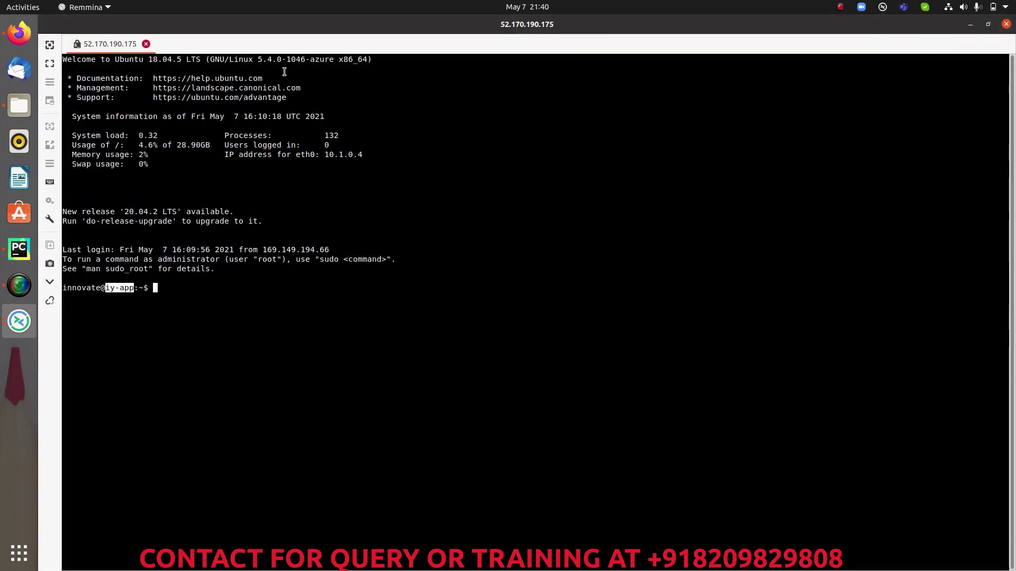